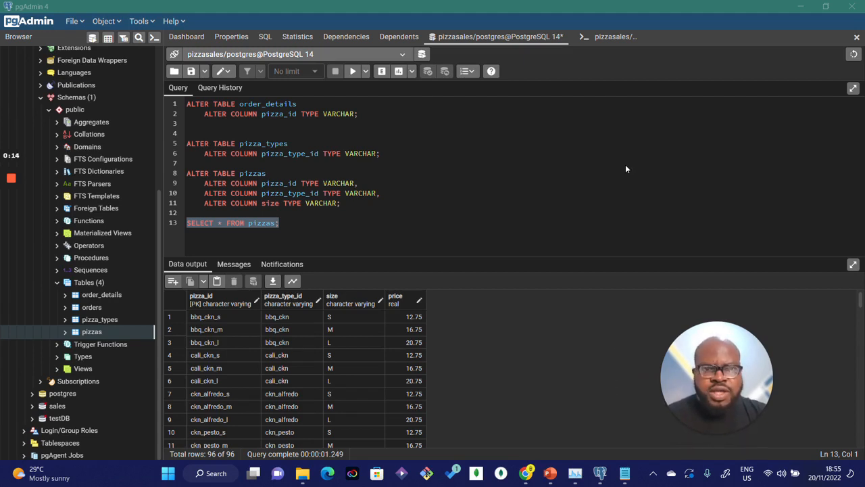
- In the psql session for pizzasales, begin the command \COPY pizza_types FROM ' with the quote left open for the file path
left_click(606, 41)
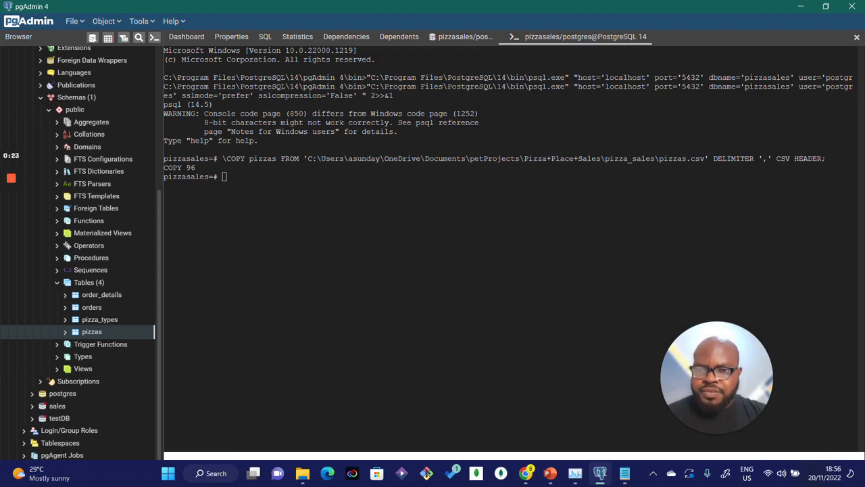
left_click(228, 177)
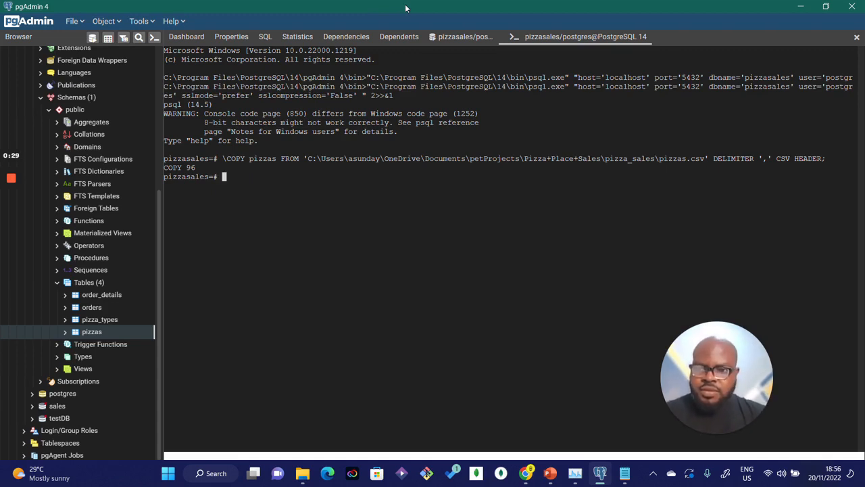
type("\\")
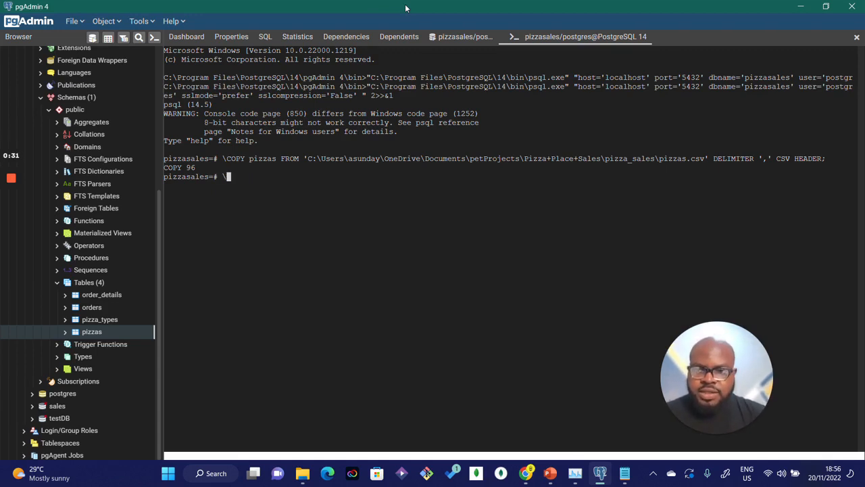
type("C")
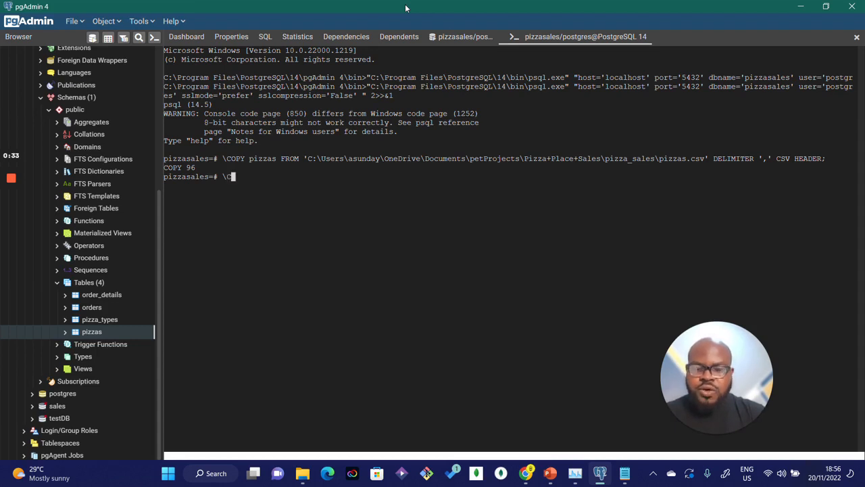
type("OPY")
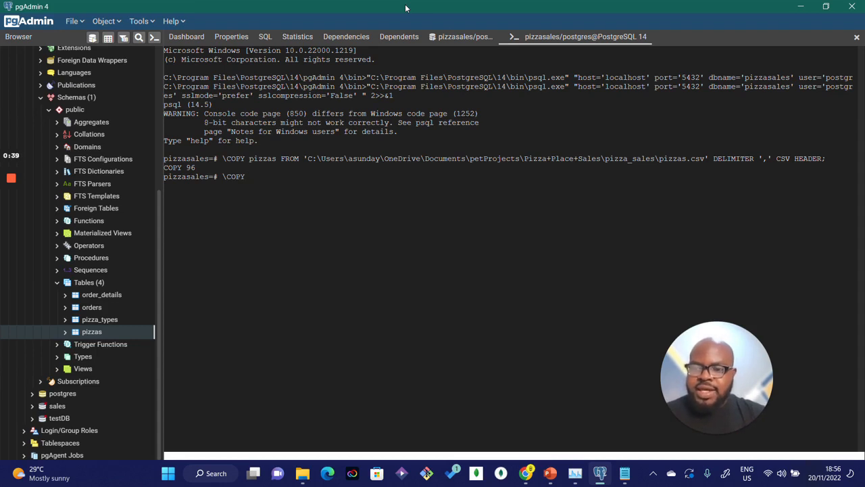
type("pi")
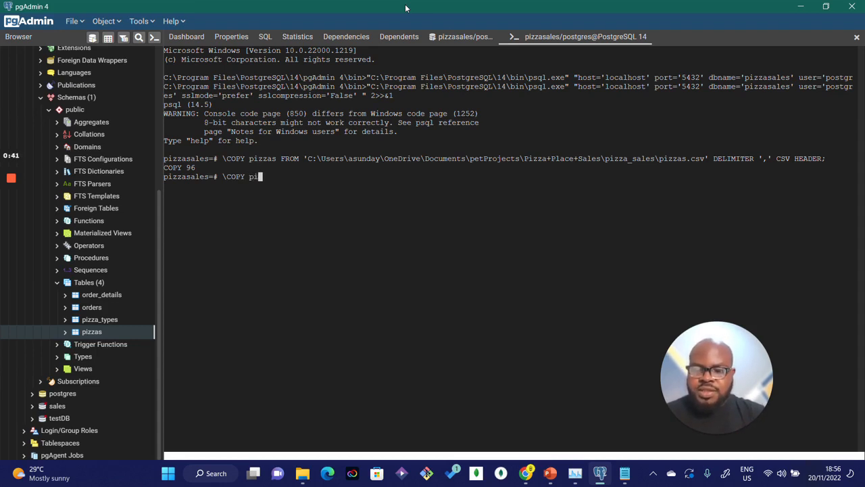
type("zza")
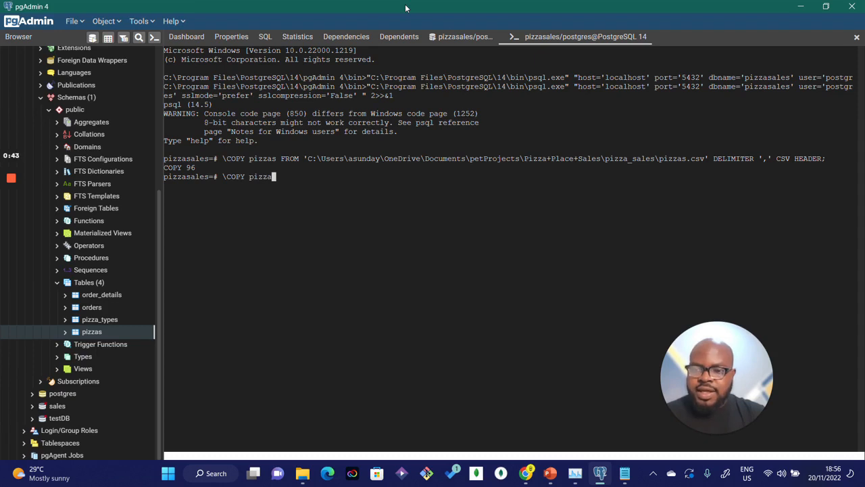
type("_")
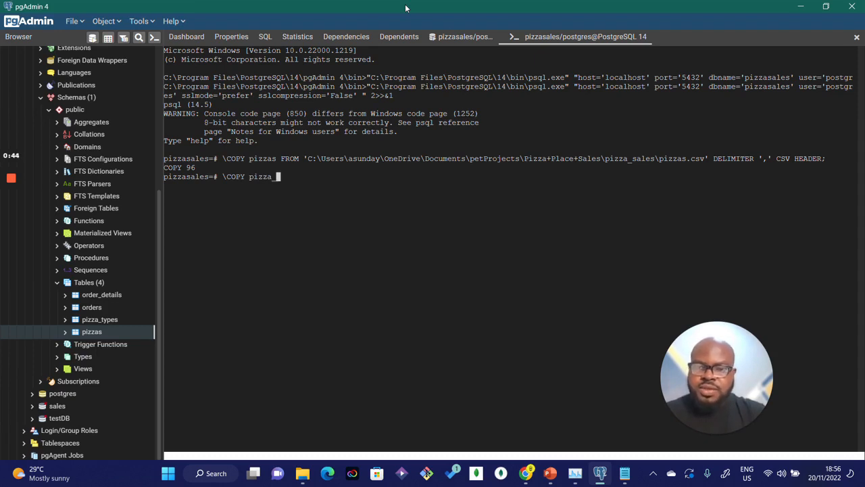
type("types")
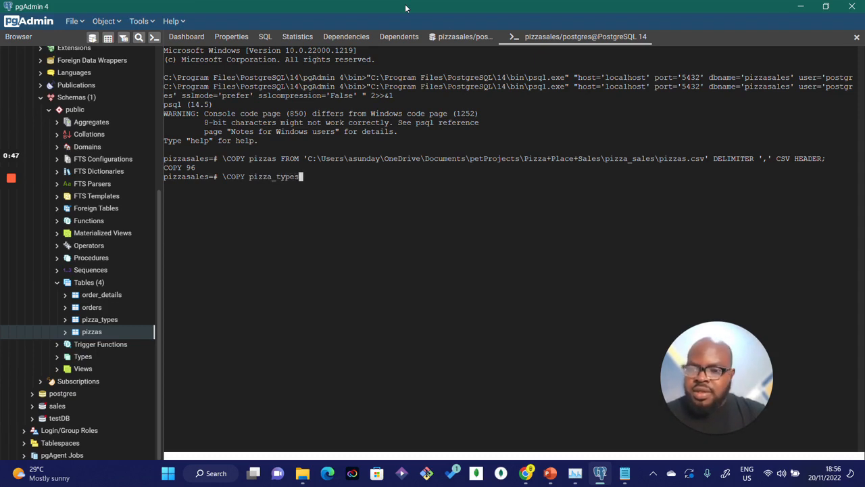
type(" FROM")
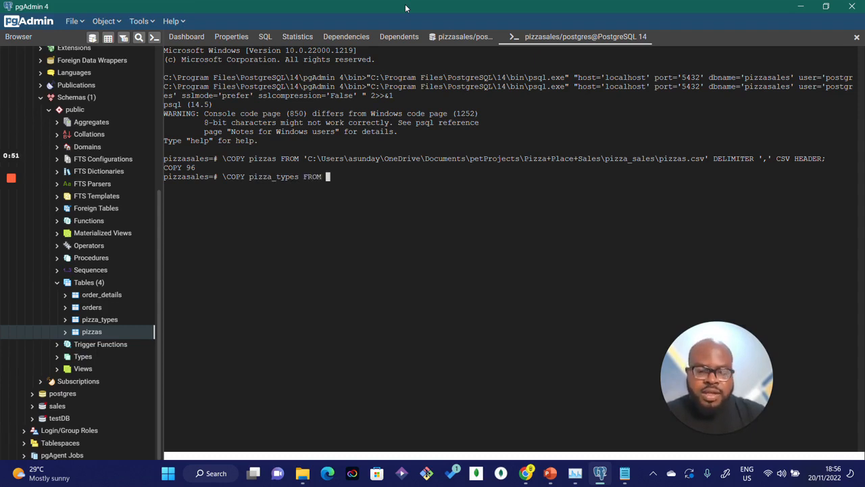
type(" '")
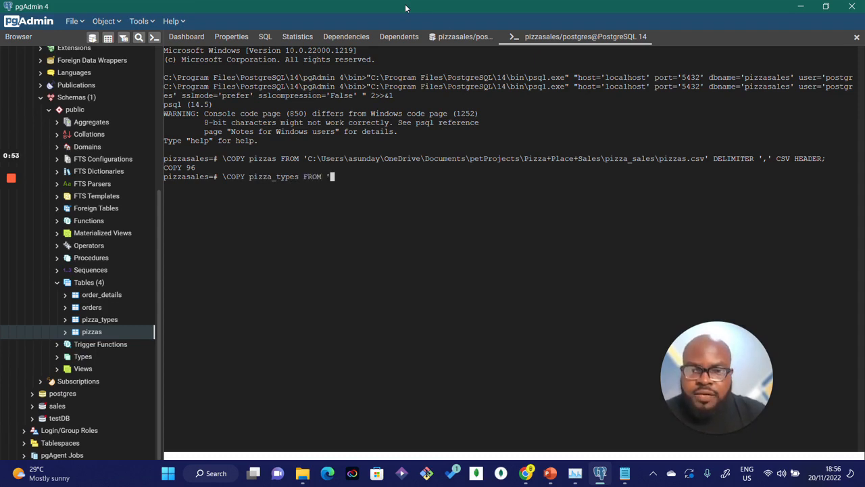
- Switch to File Explorer and copy the full path of the pizza_types CSV file in the pizza_sales folder
key("alt+Tab")
key("alt+Tab")
key("alt+Tab")
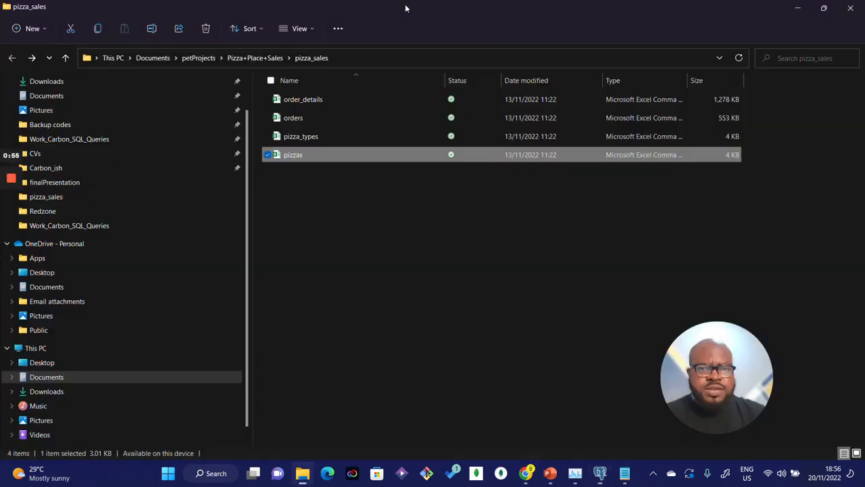
left_click(330, 142)
right_click(330, 141)
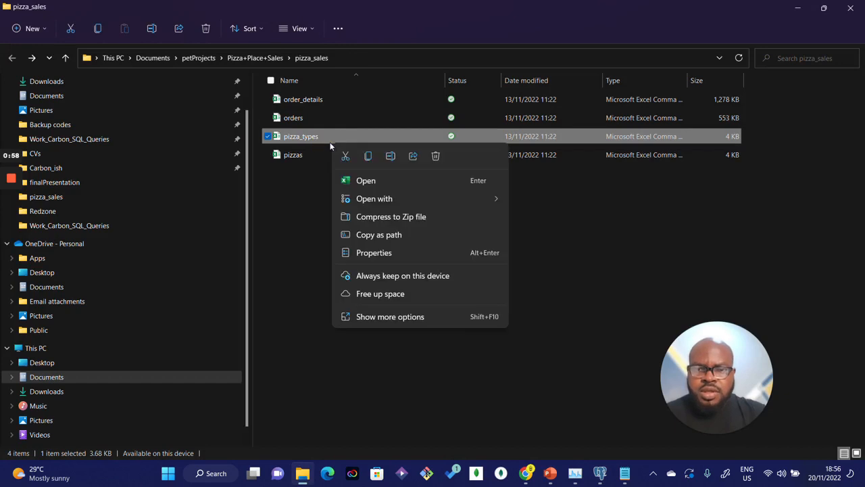
left_click(409, 235)
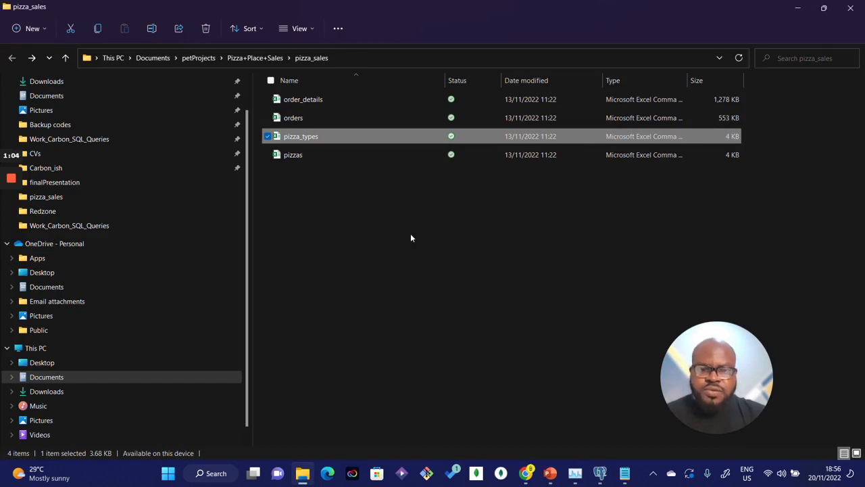
- Switch to Notepad, replace its text with the copied path, remove the surrounding double quotes and copy the cleaned path
key("alt")
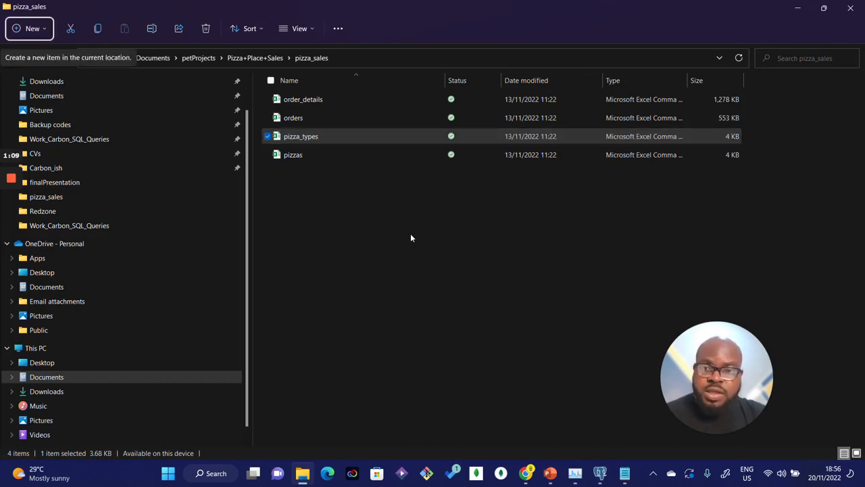
key("alt+Tab")
key("alt+Tab")
key("alt+Tab")
key("alt+Tab")
key("alt+Tab")
key("alt+Tab")
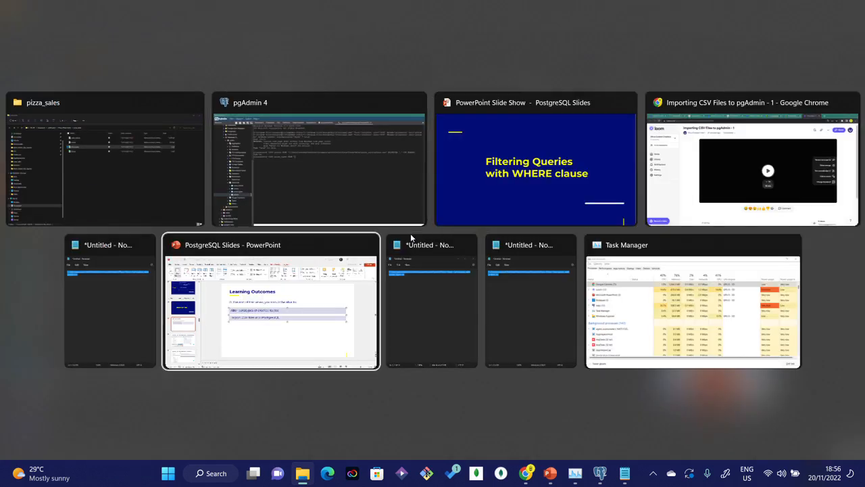
key("ctrl+v")
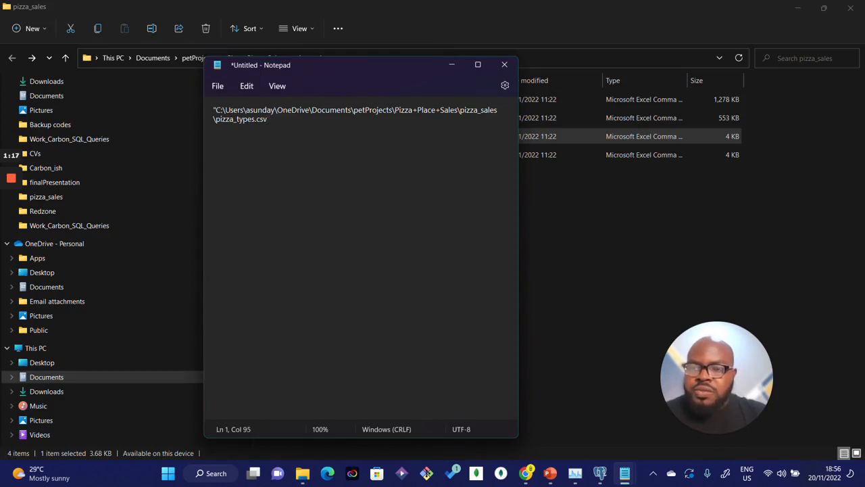
left_click(216, 110)
key("BackSpace")
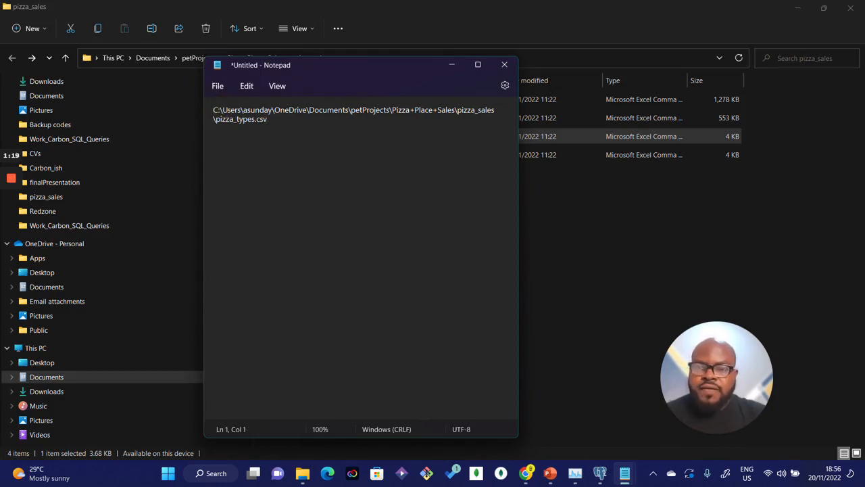
key("ctrl+a")
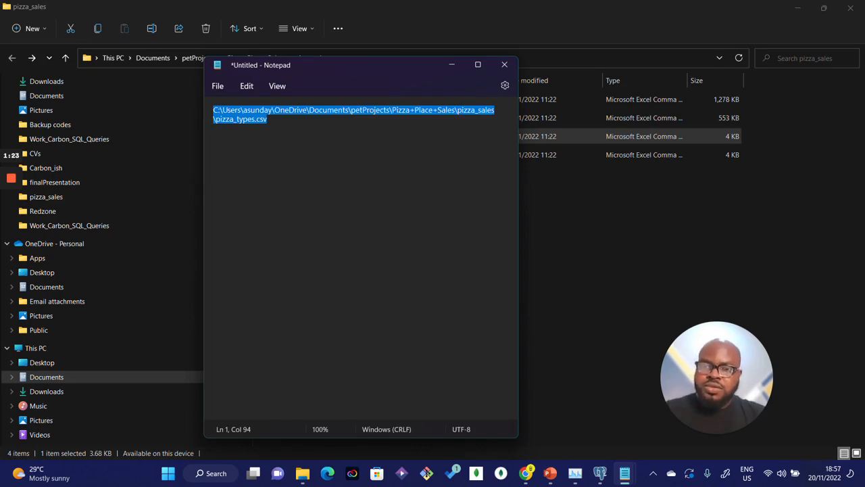
- Back in pgAdmin, insert the cleaned pizza_types.csv path into the unfinished COPY command and close it with a single quote
key("alt+Tab")
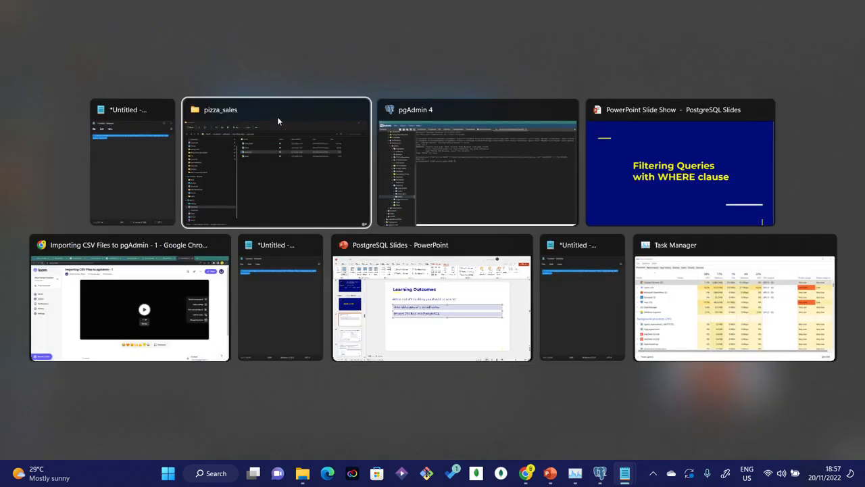
key("alt+Tab")
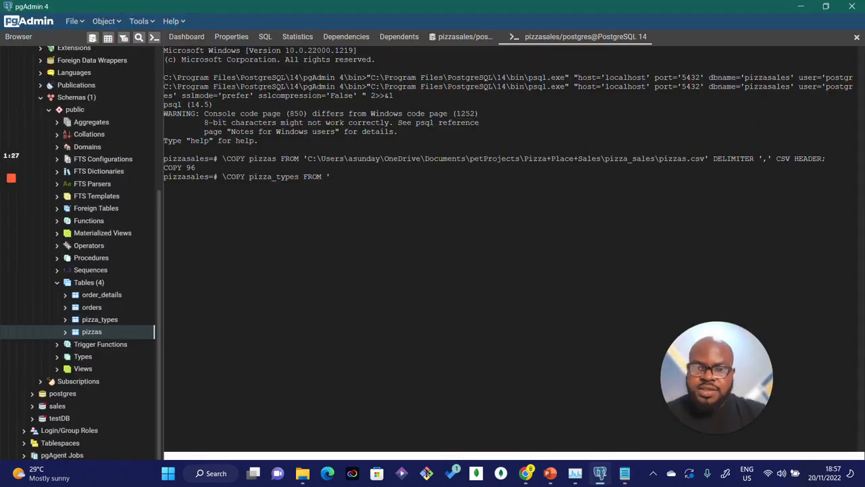
key("ctrl+v")
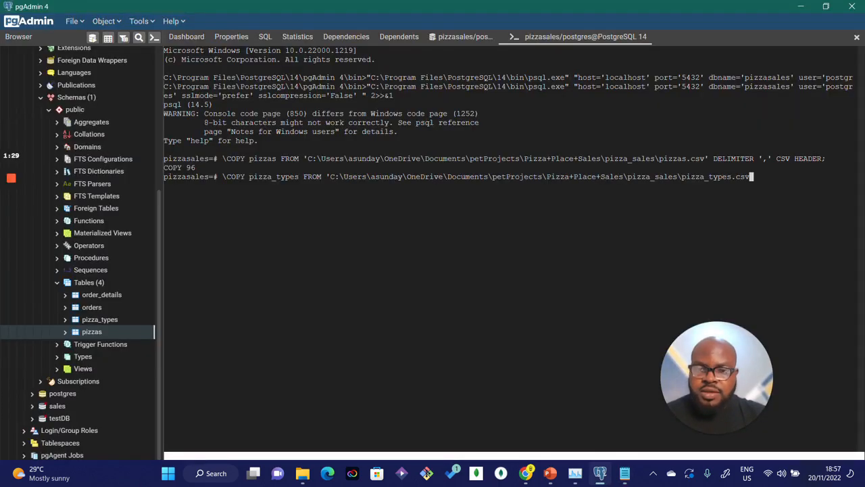
left_click(756, 176)
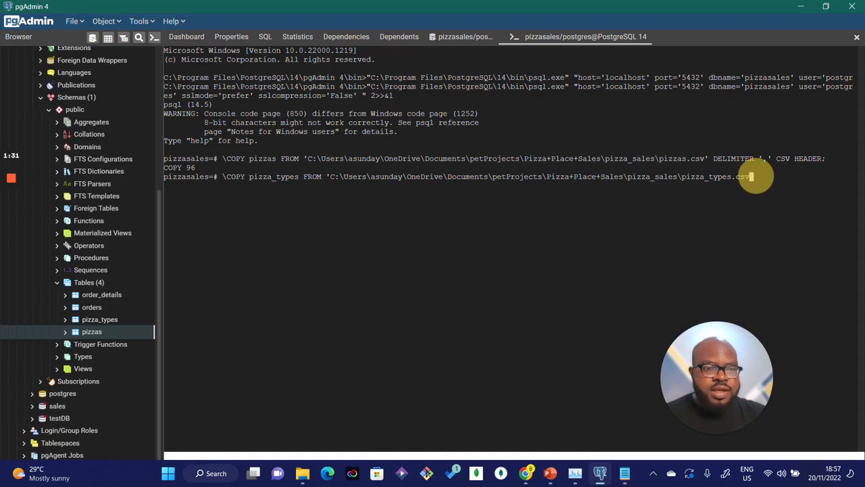
type("'")
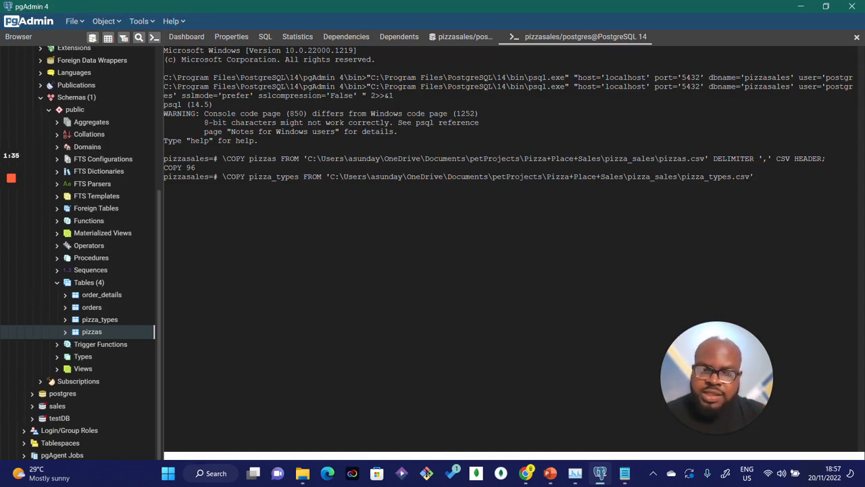
- Complete the COPY command with DELIMITER ',' CSV HEADER; and run it to import the pizza types data
type(" DE")
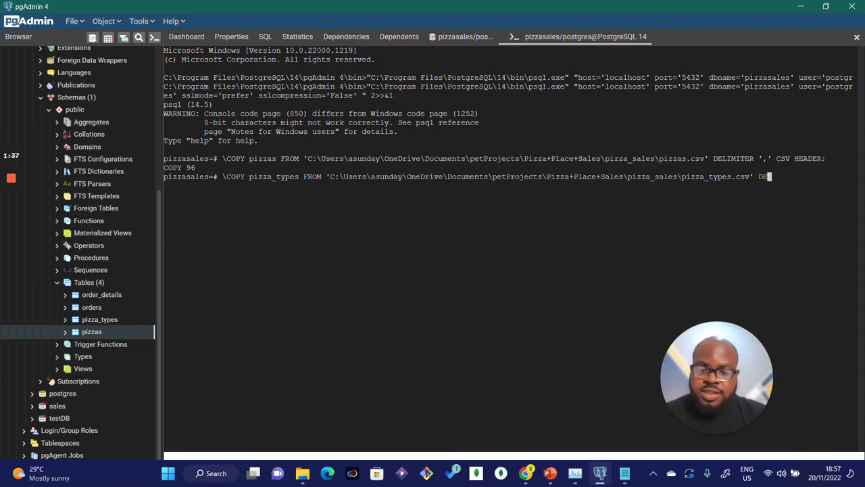
type("LIMITR")
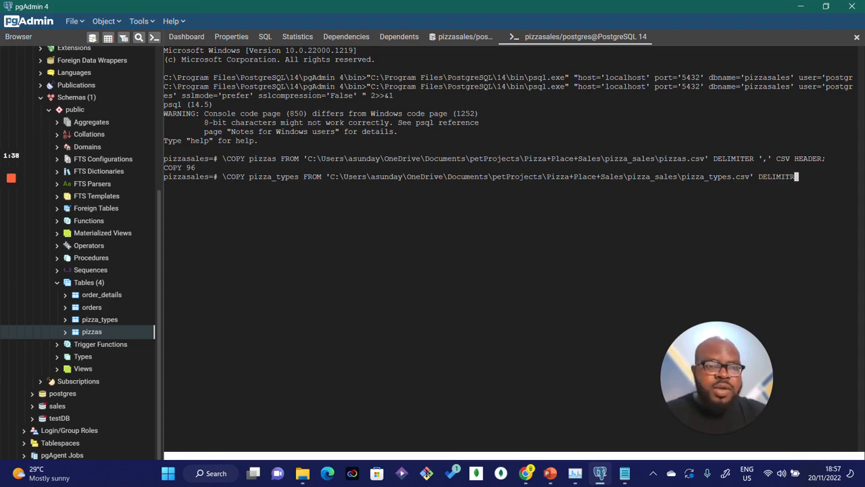
key("BackSpace")
type("ER")
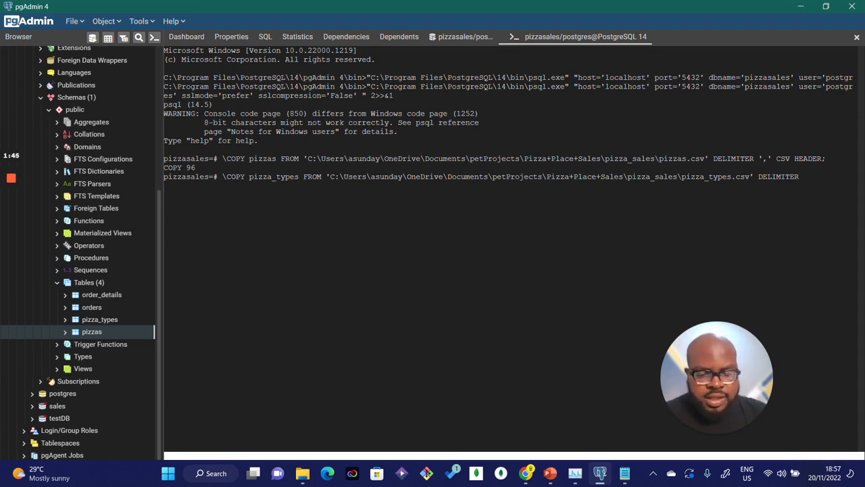
type(" '")
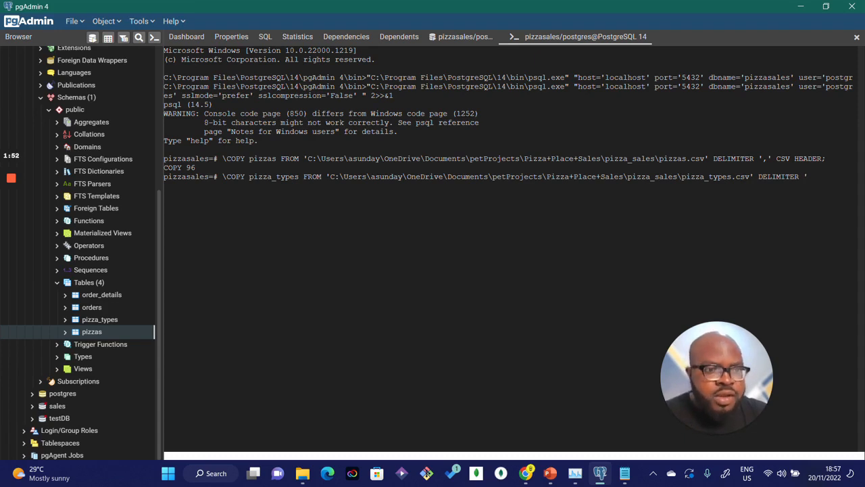
type(",'")
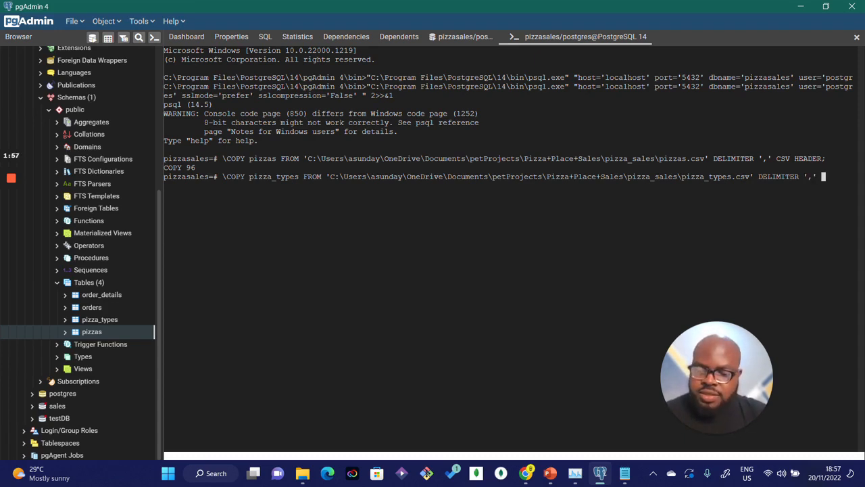
type(" CSV HE")
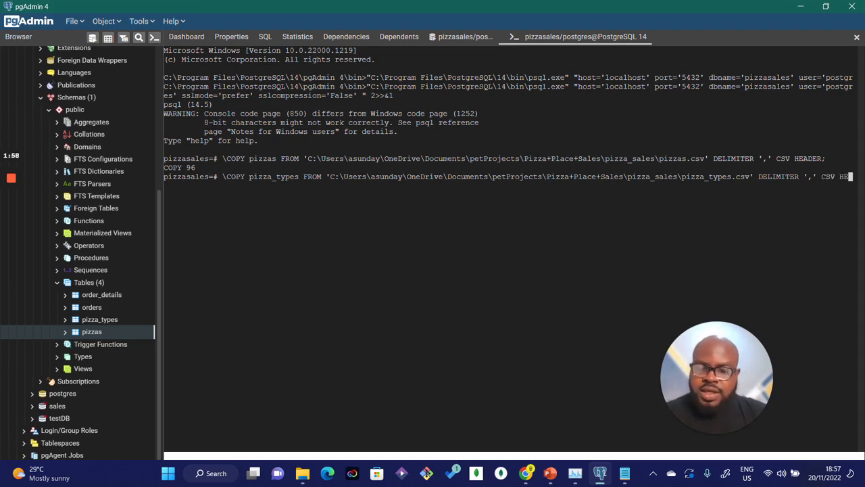
type("ADER;")
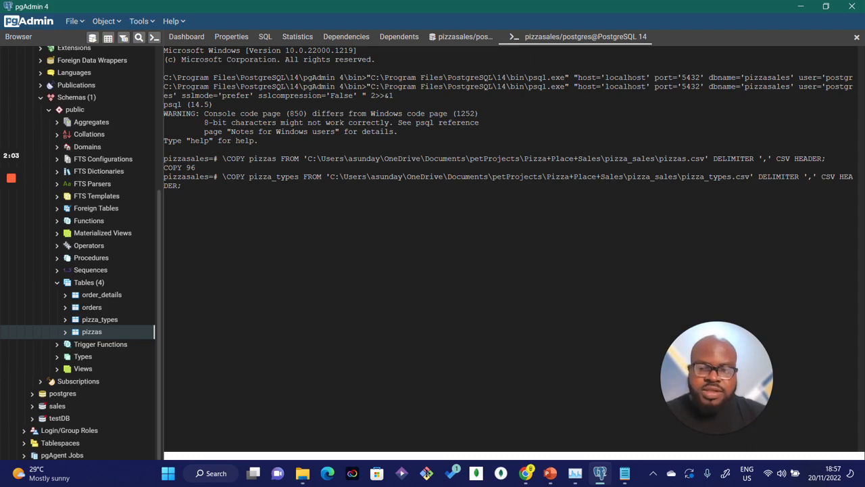
key("Return")
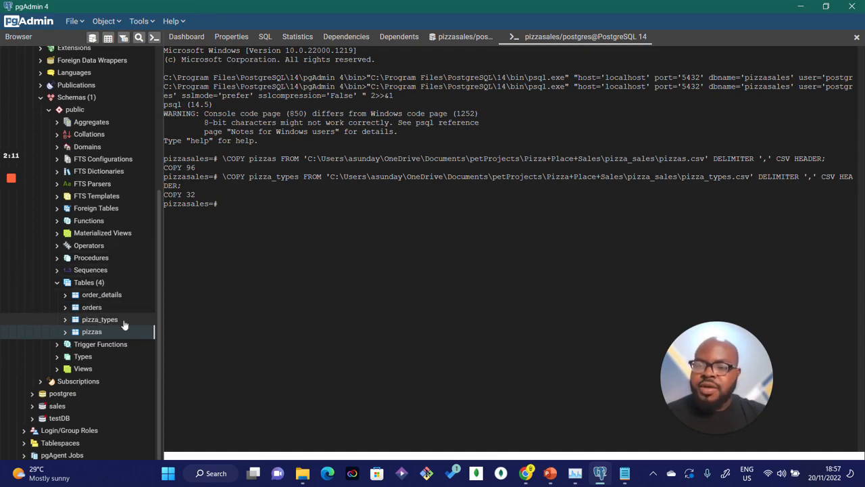
- Switch to File Explorer, open the pizza_types CSV file in Excel, check its last data row against the import, and close it
key("alt+Tab")
key("alt+Tab")
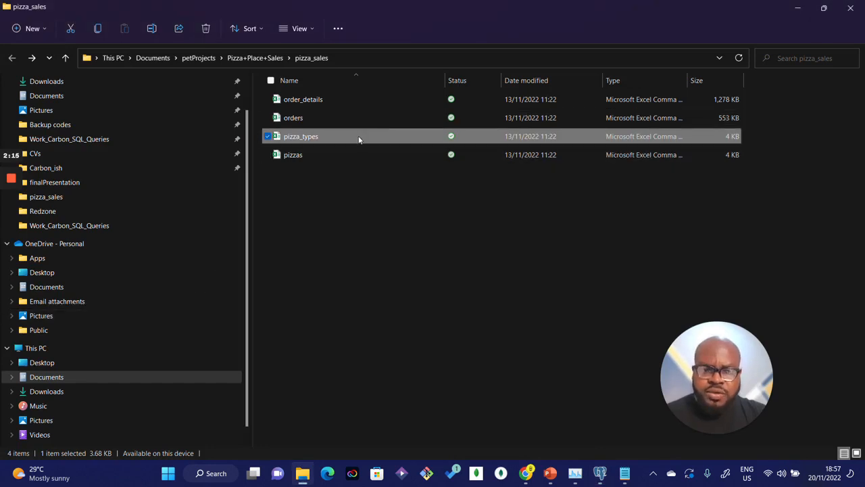
double_click(358, 137)
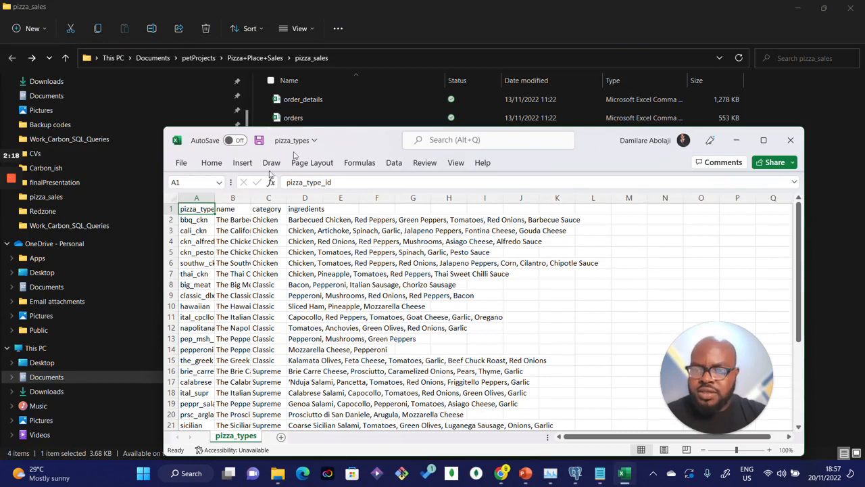
mouse_move(766, 147)
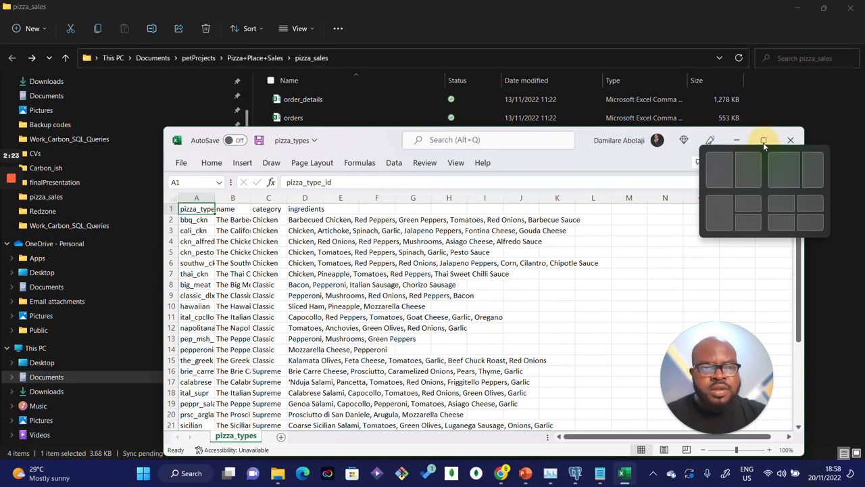
left_click(764, 141)
left_click(764, 137)
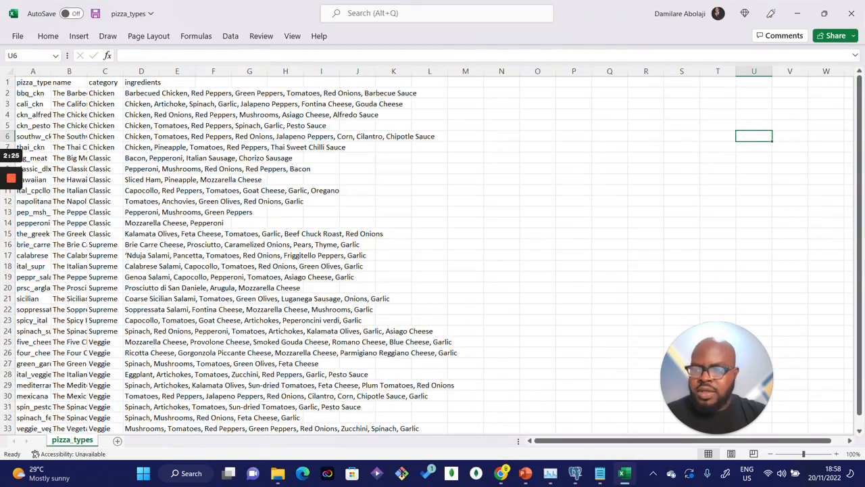
scroll(278, 213, "down", 3)
scroll(433, 250, "up", 3)
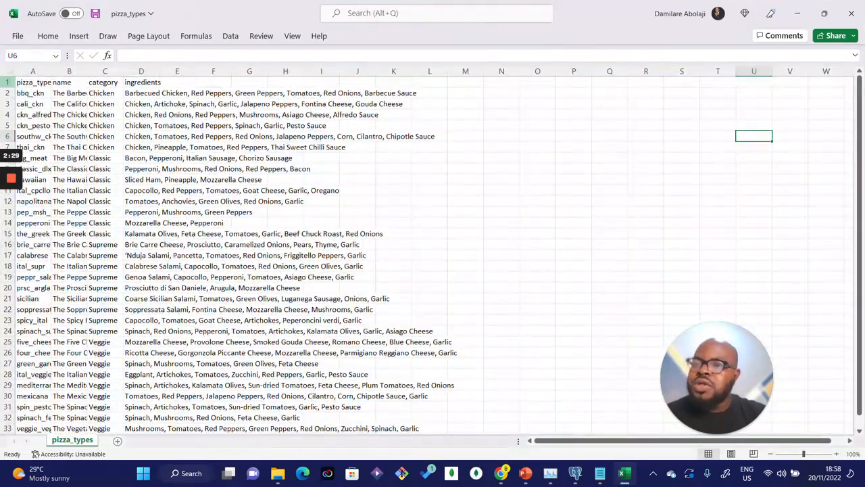
scroll(278, 250, "down", 5)
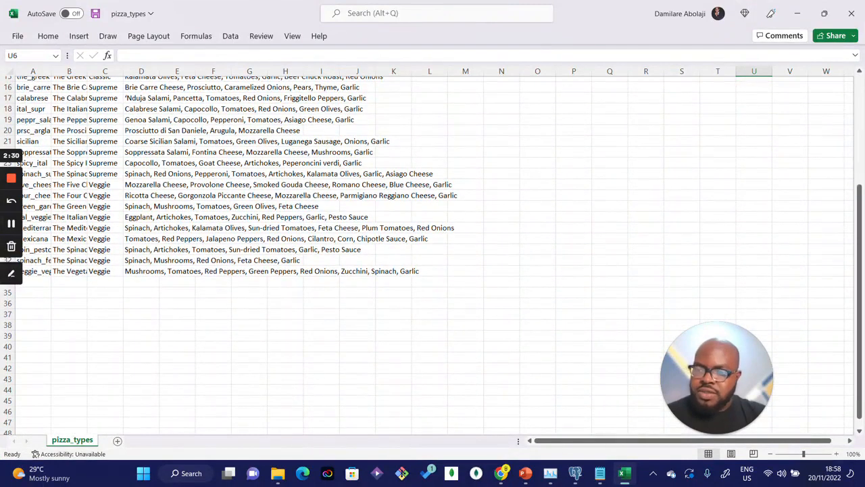
left_click(95, 271)
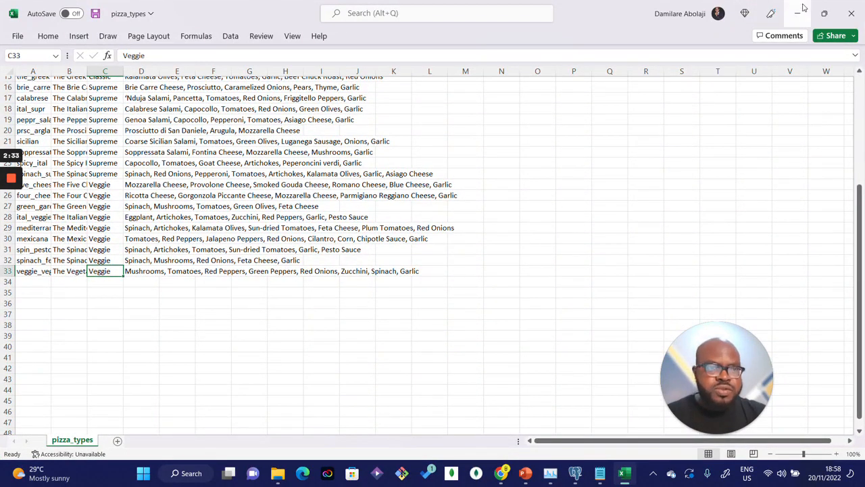
left_click(853, 8)
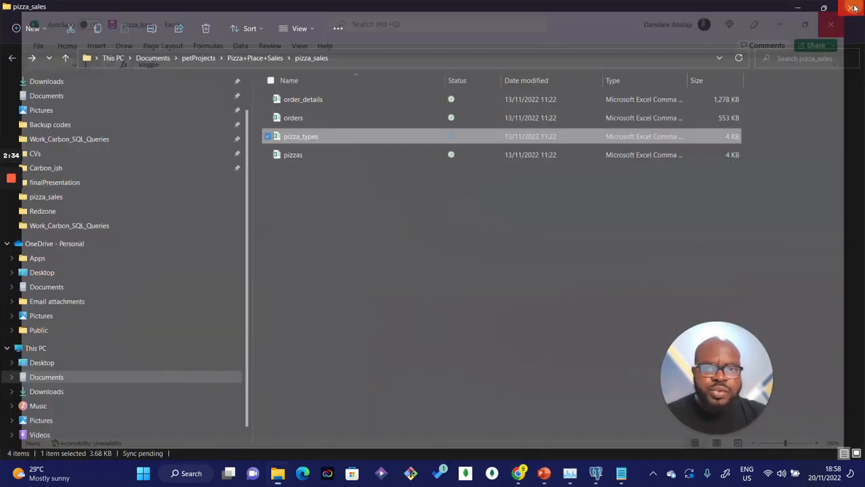
- Select the orders file, switch to pgAdmin and begin a psql import command with \COPY orders FROM '
left_click(349, 118)
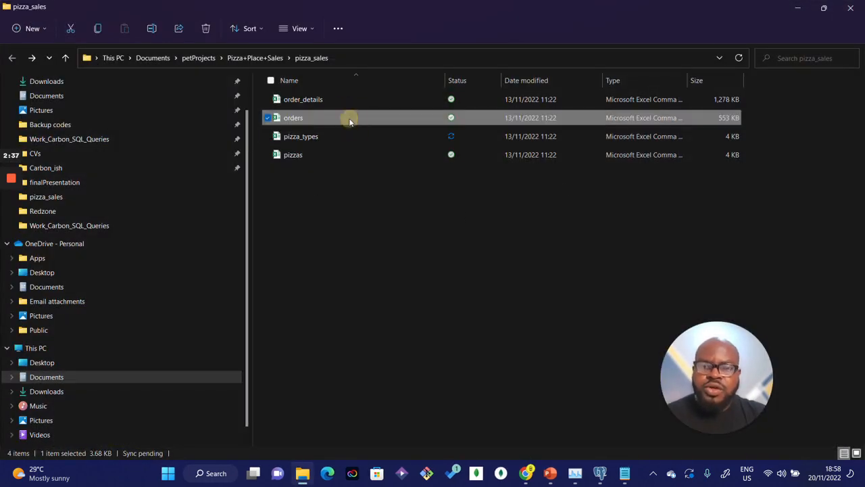
key("alt+Tab")
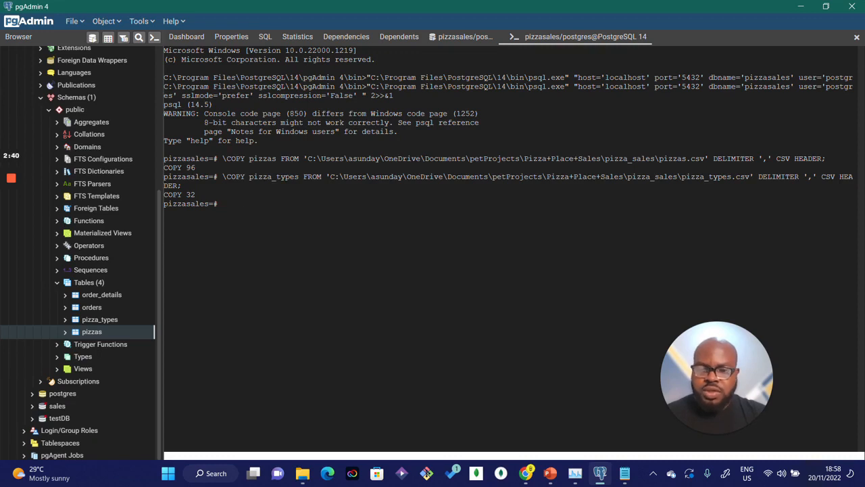
type("\\")
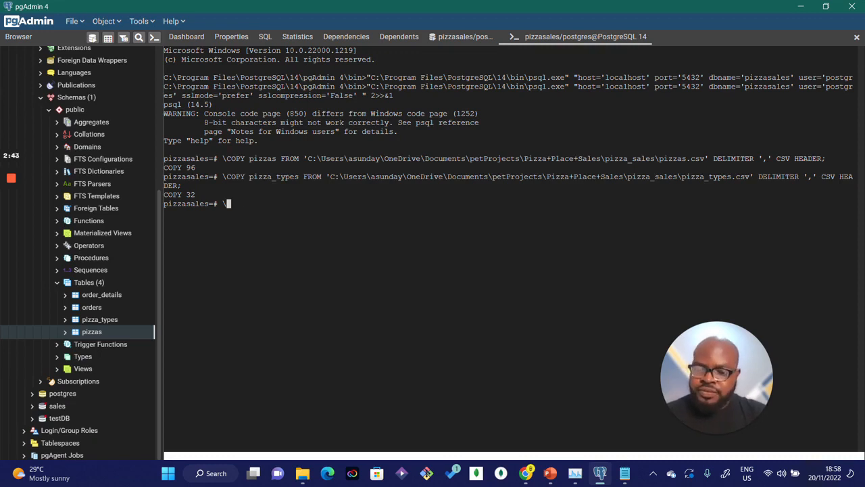
left_click(233, 201)
type("COP")
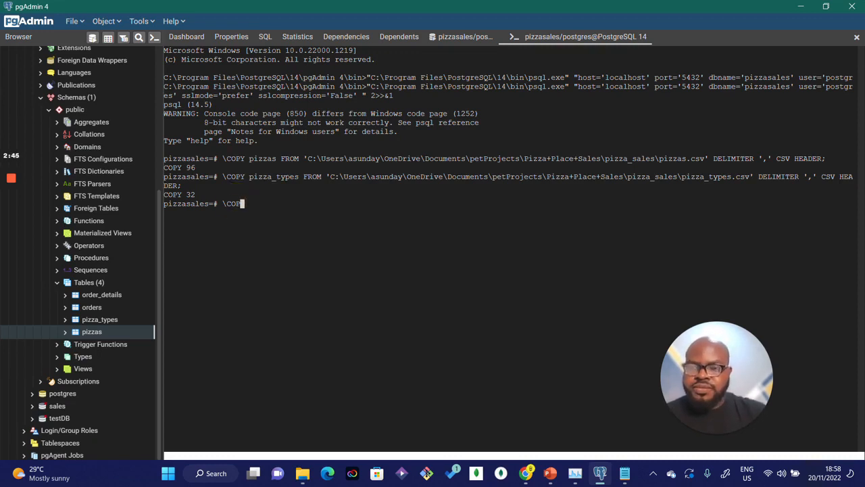
type("Y ")
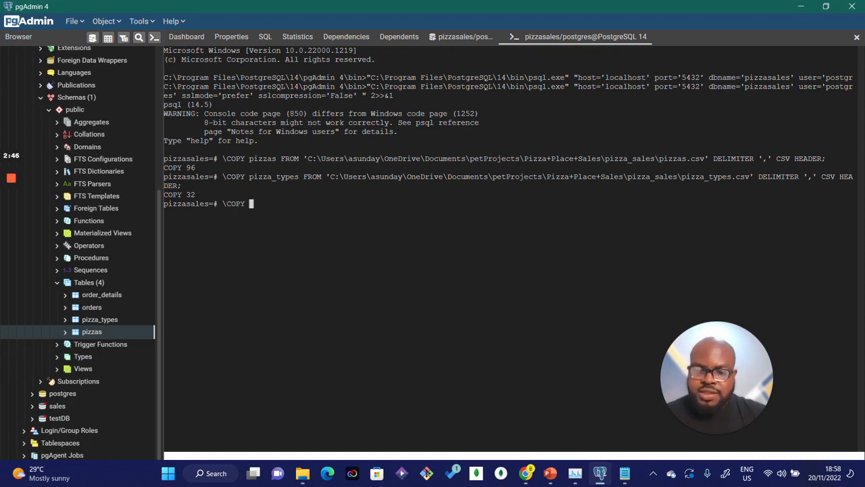
type("orders ")
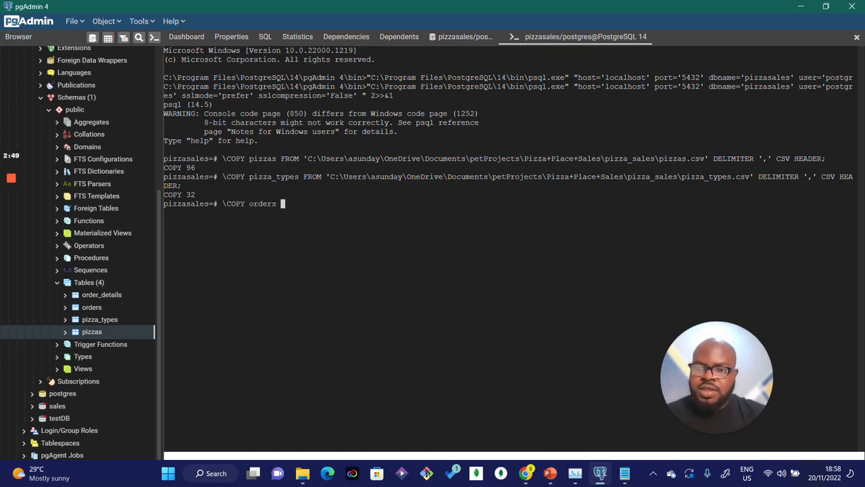
type("FROM ")
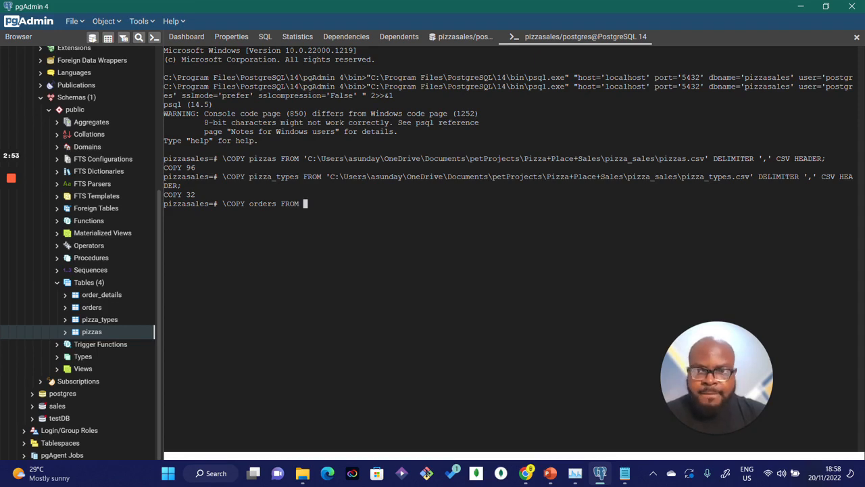
type("'")
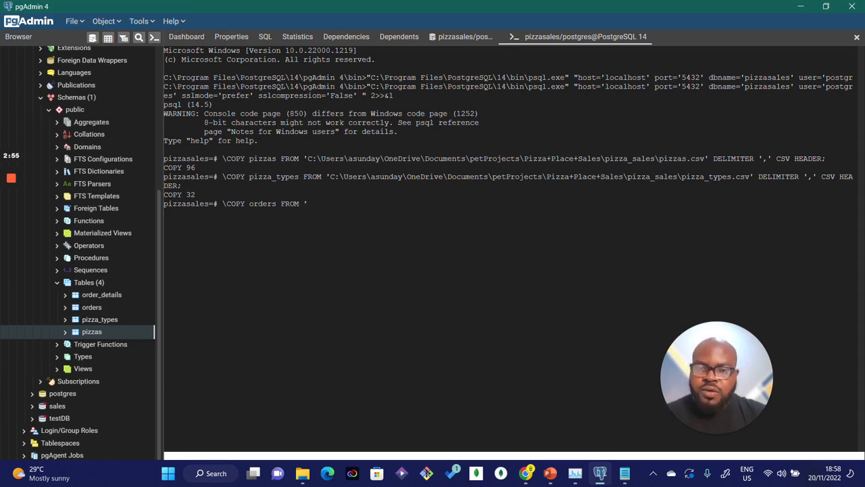
- Switch to File Explorer and copy the full path of the orders CSV file in the pizza_sales folder
key("alt+Tab")
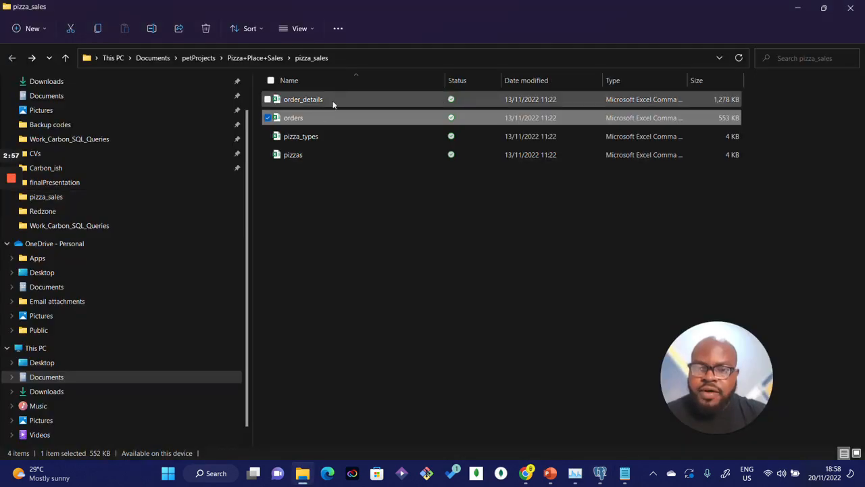
right_click(328, 113)
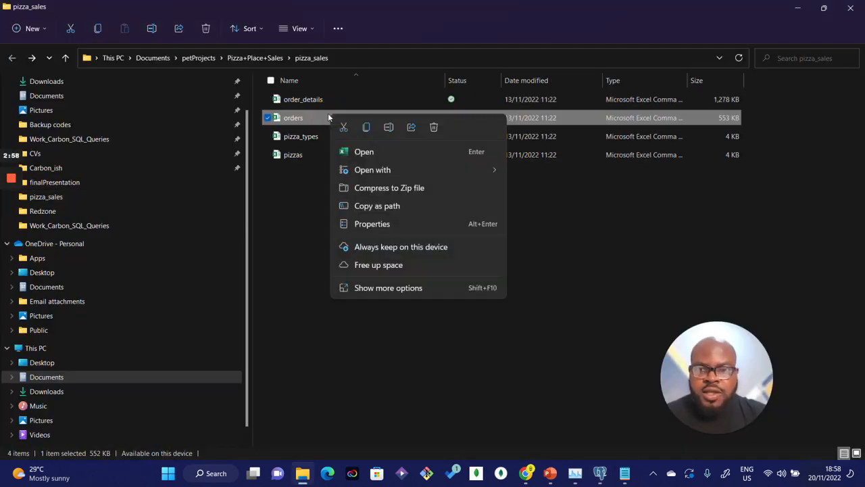
left_click(391, 211)
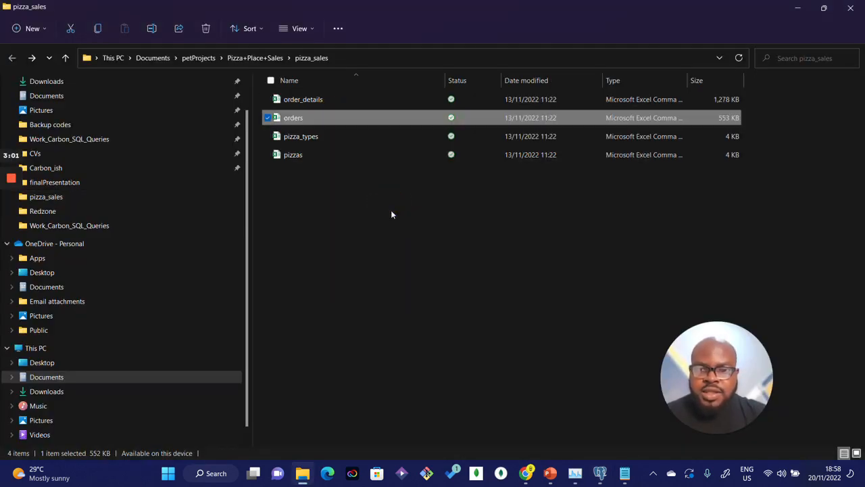
- Switch to Notepad, replace its text with the copied orders.csv path, remove the surrounding double quotes and copy the cleaned path
key("alt+Tab")
key("alt+Tab")
key("ctrl+v")
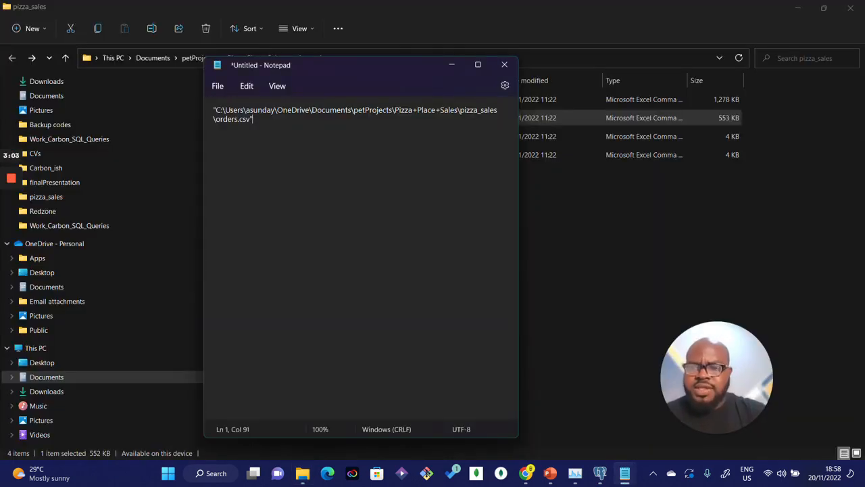
key("BackSpace")
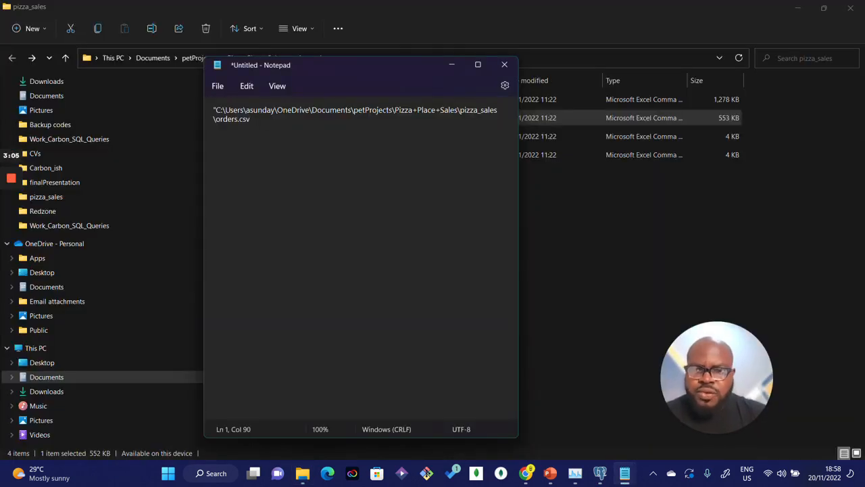
left_click(216, 110)
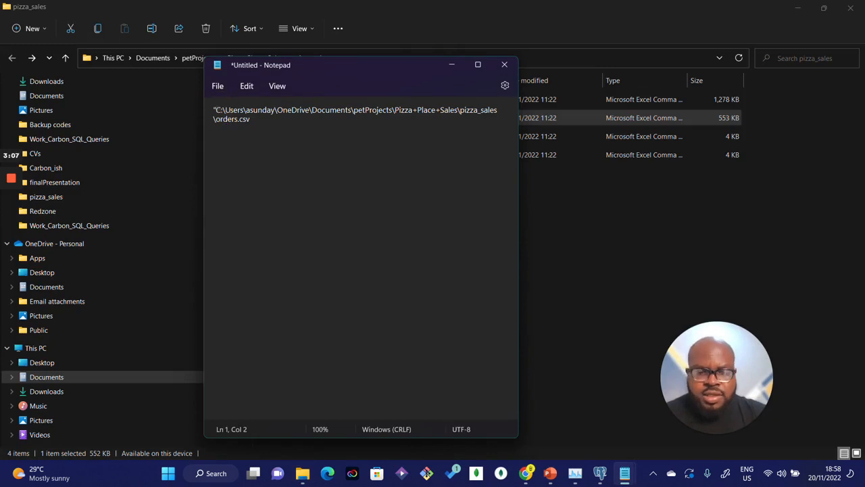
key("BackSpace")
key("ctrl+a")
key("ctrl+c")
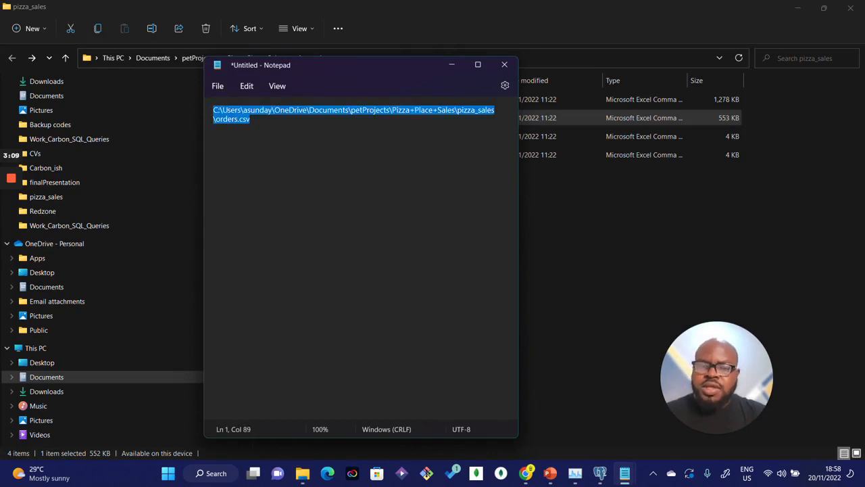
- Back in pgAdmin, insert the cleaned orders.csv path, close it with a single quote and begin the DELIMITER clause
key("alt+Tab")
key("alt+Tab")
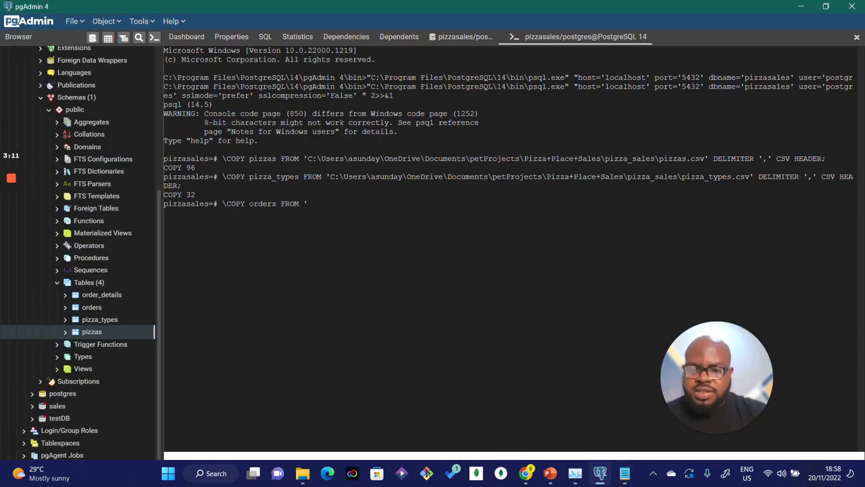
key("ctrl+v")
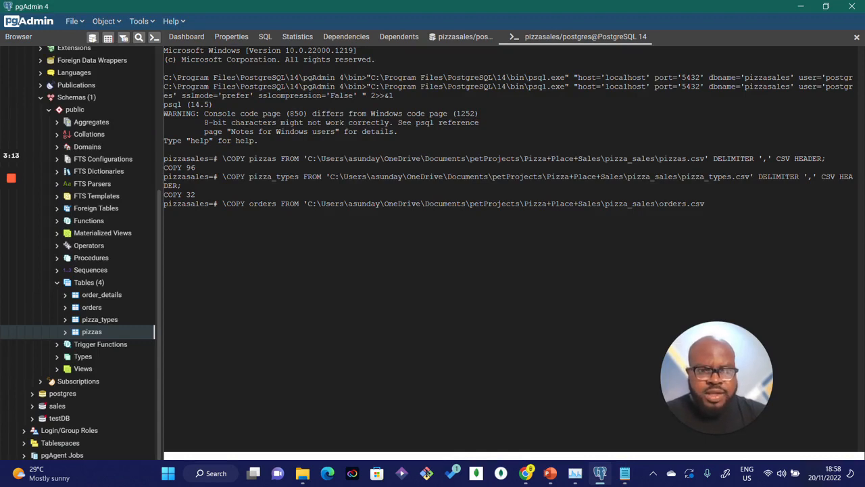
type("'")
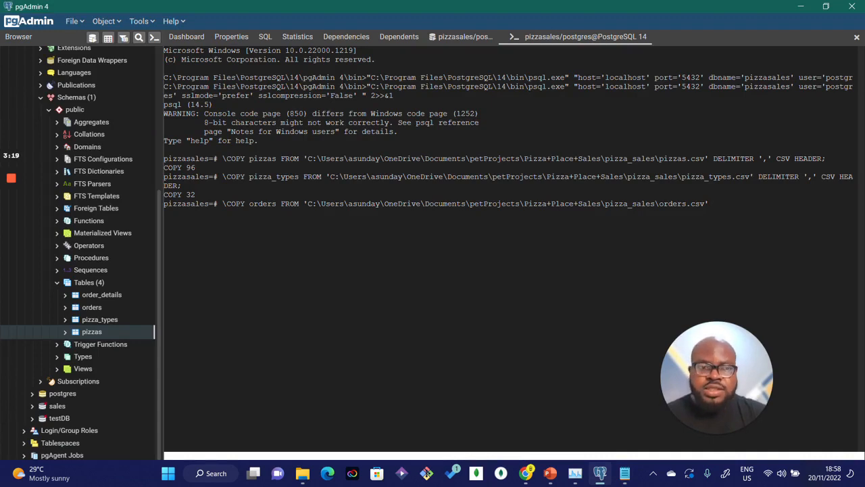
type(" DELI")
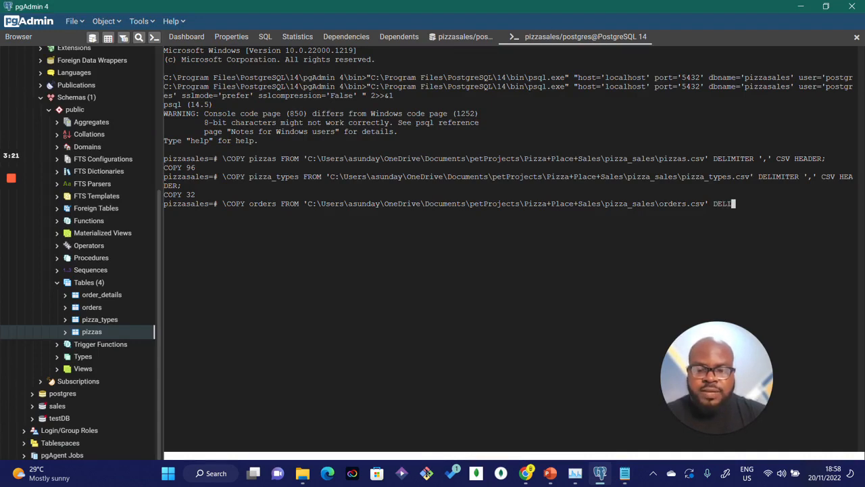
type("MIT")
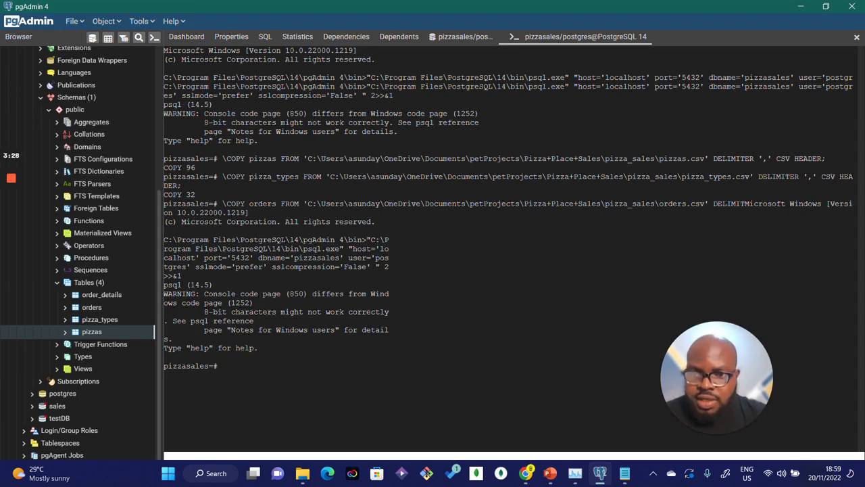
- At the new psql prompt, begin \COPY orders FROM with the full orders.csv path in the pizza_sales folder enclosed in single quotes
left_click(253, 363)
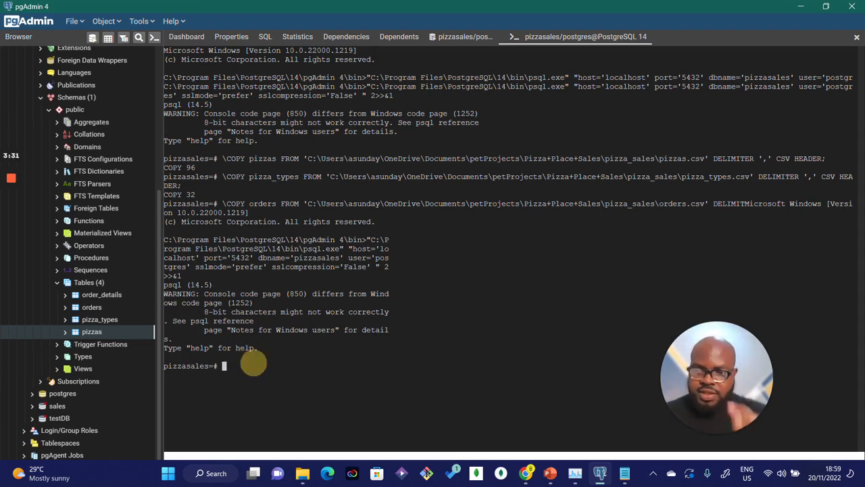
type("\\")
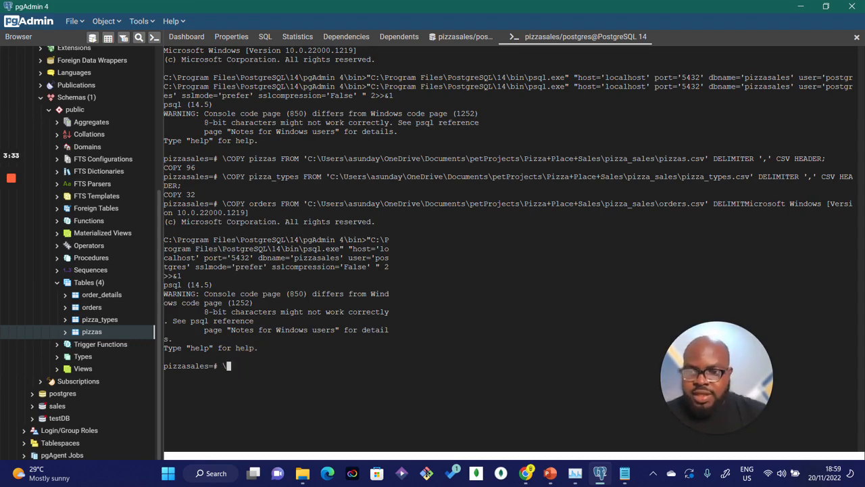
type("COP")
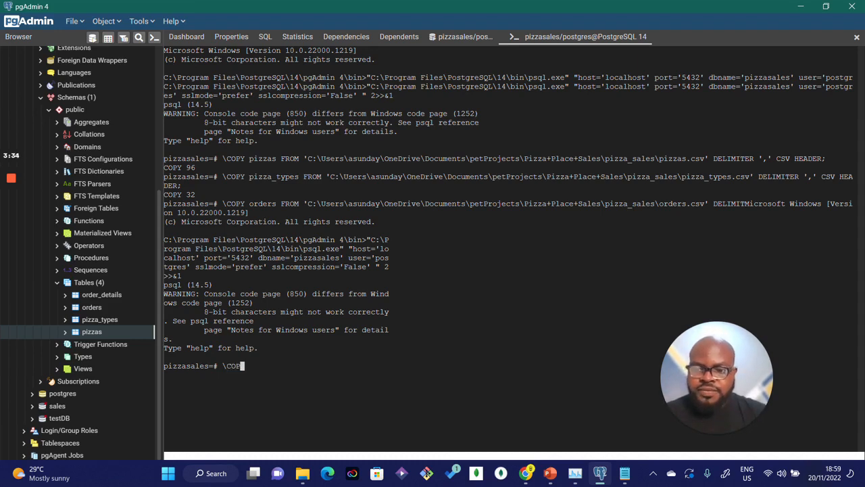
type("Y")
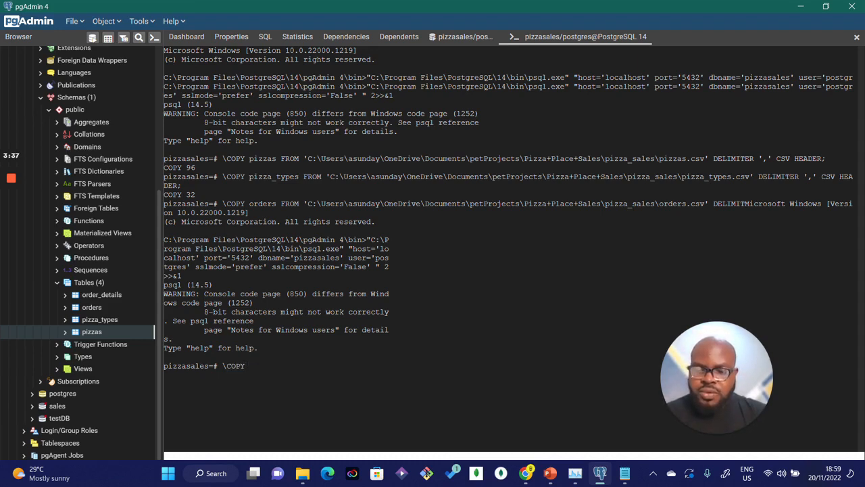
type(" orders ")
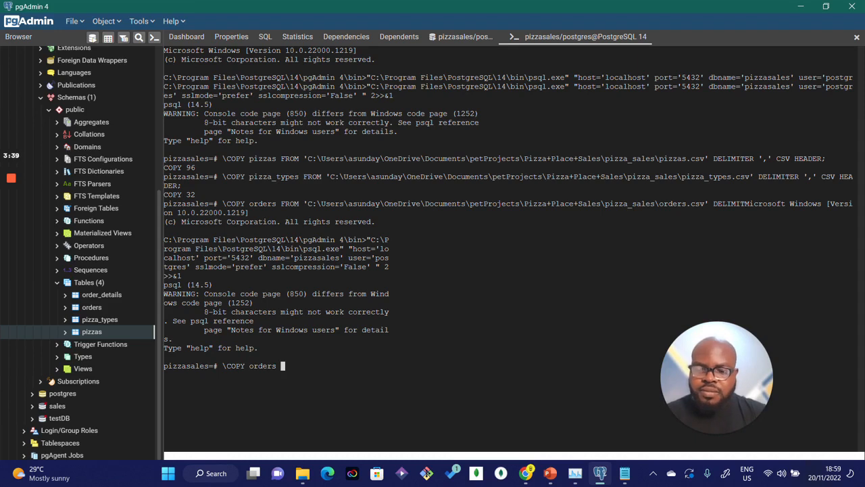
type("FR")
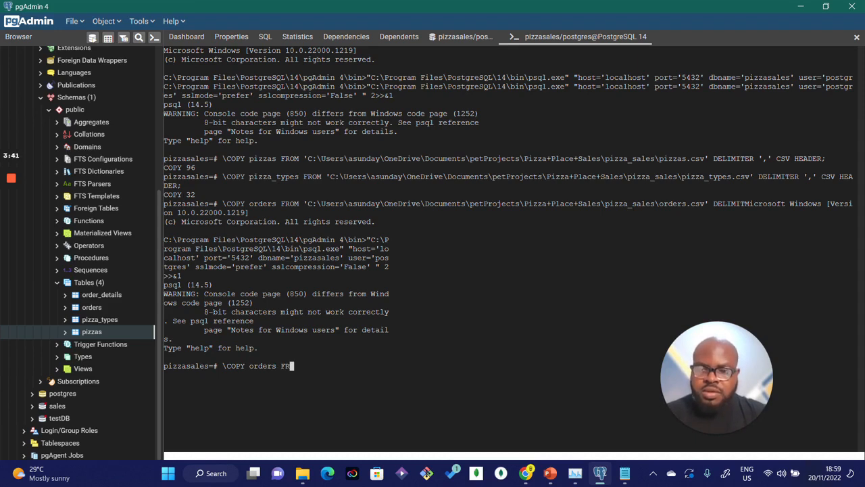
type("OM '")
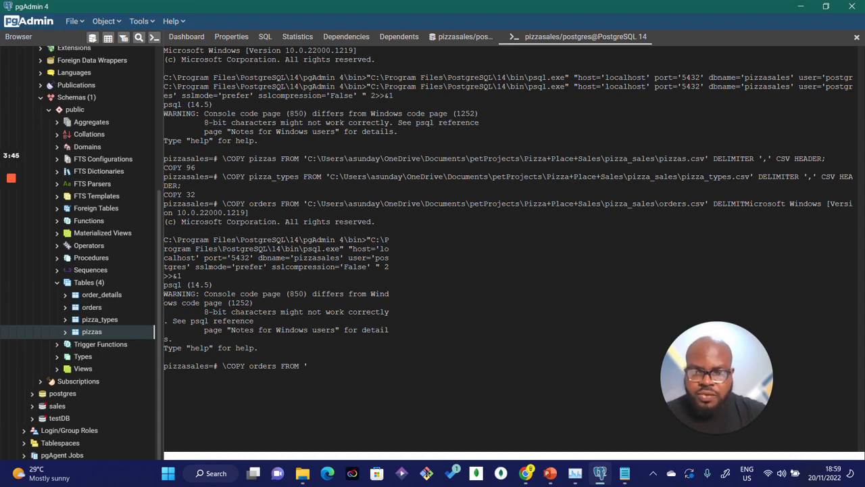
type("C:\\Users\\asunday\\OneDrive\\Documents\\petProjects\\Pizza+Place+Sales\\pizza_sales\\orders.csv")
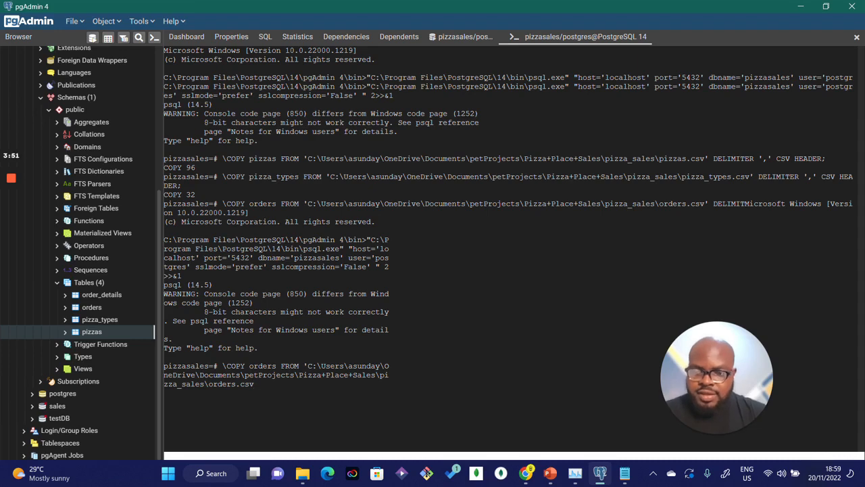
type("'")
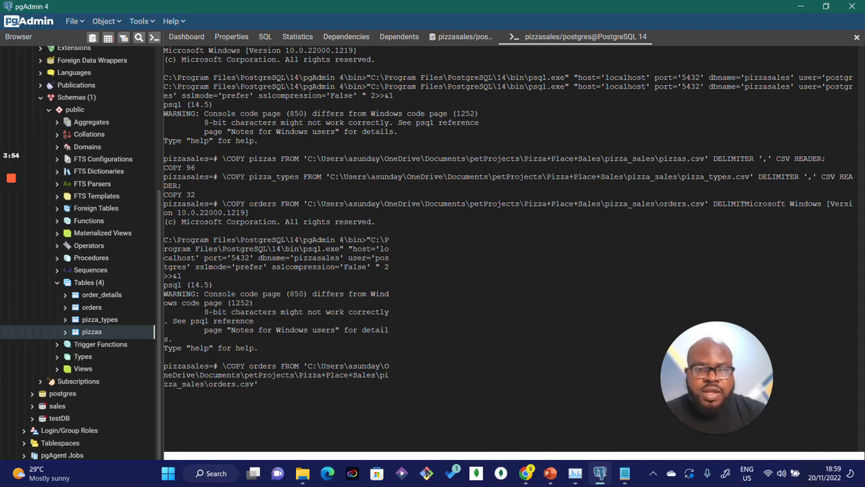
- Finish the orders import command with DELIMITER ',' CSV HEADER; and run it
type(" DELIMITE")
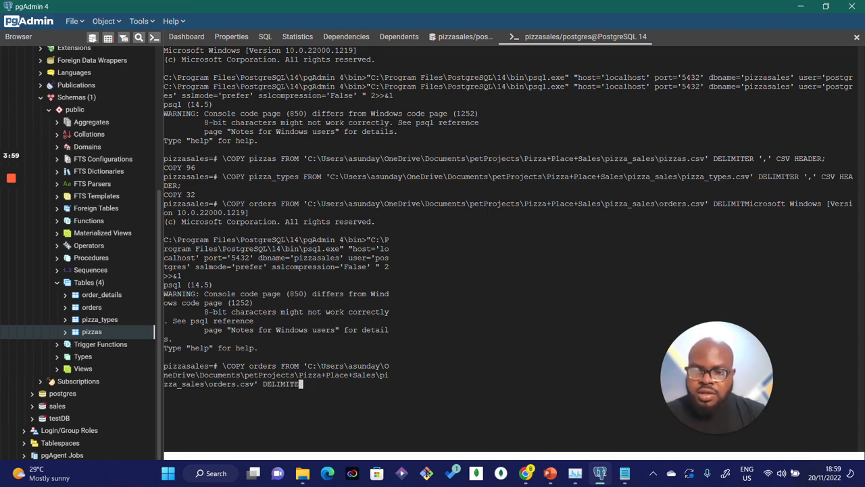
type("R ")
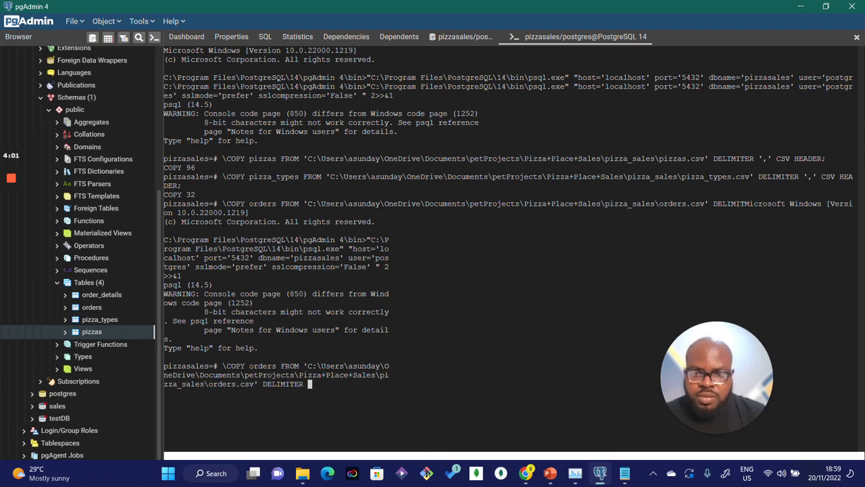
type("'")
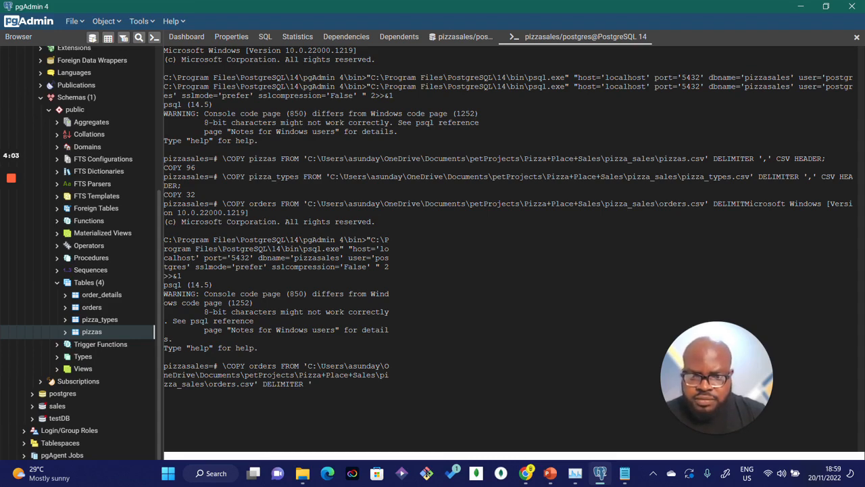
type(",'")
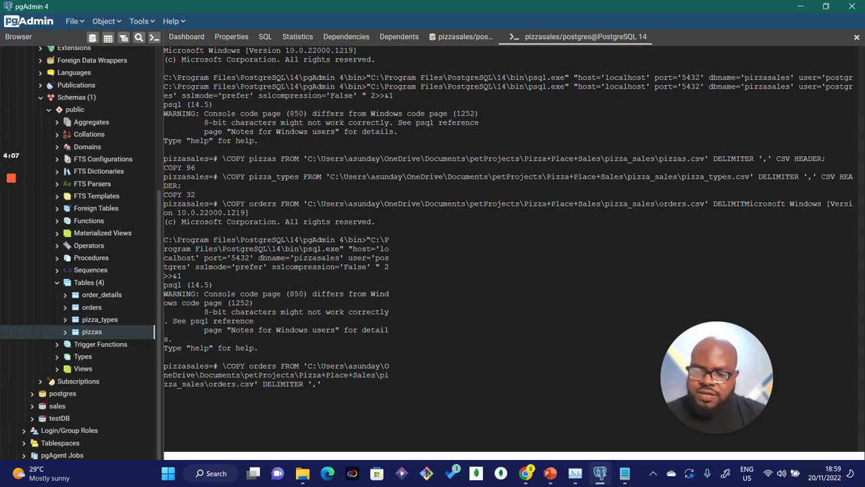
type(" CSV ")
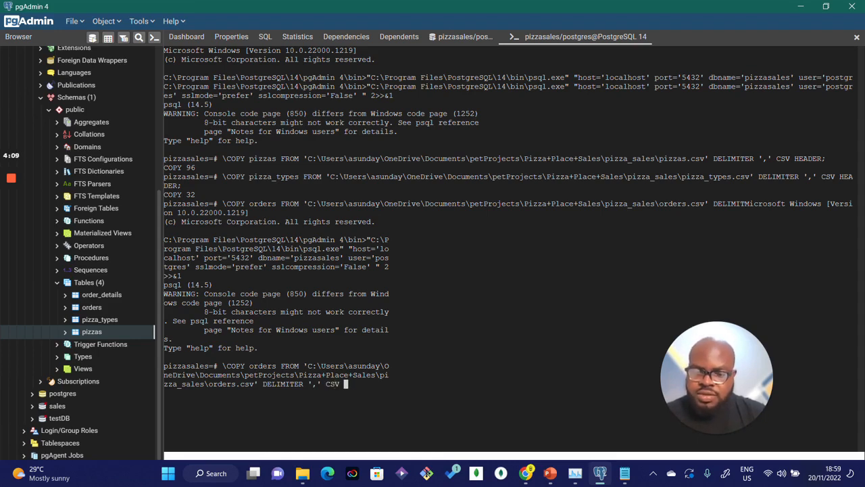
type("HEAD")
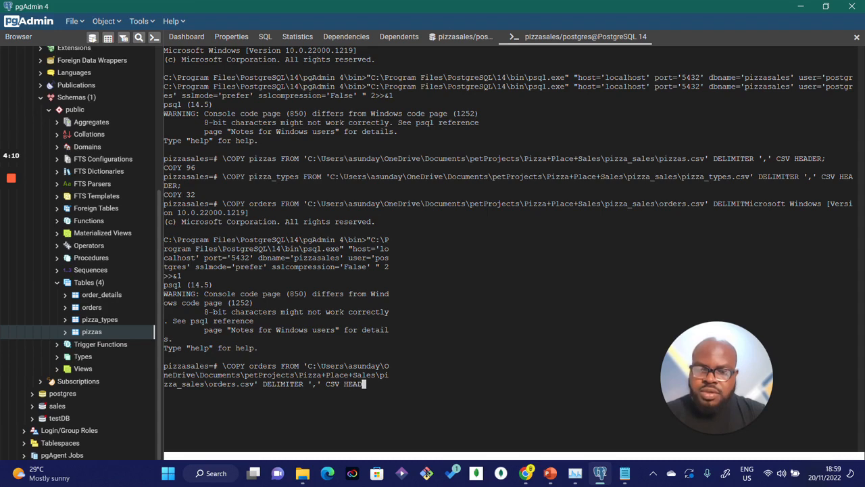
type("ER")
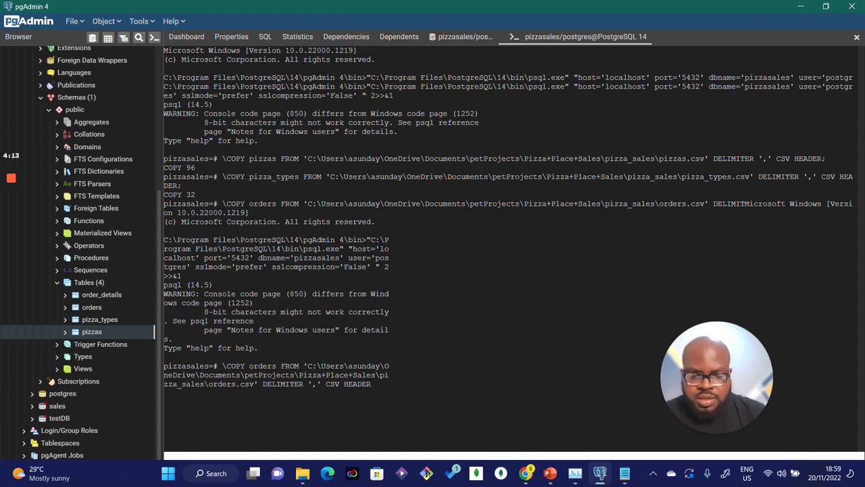
type(";")
key("Return")
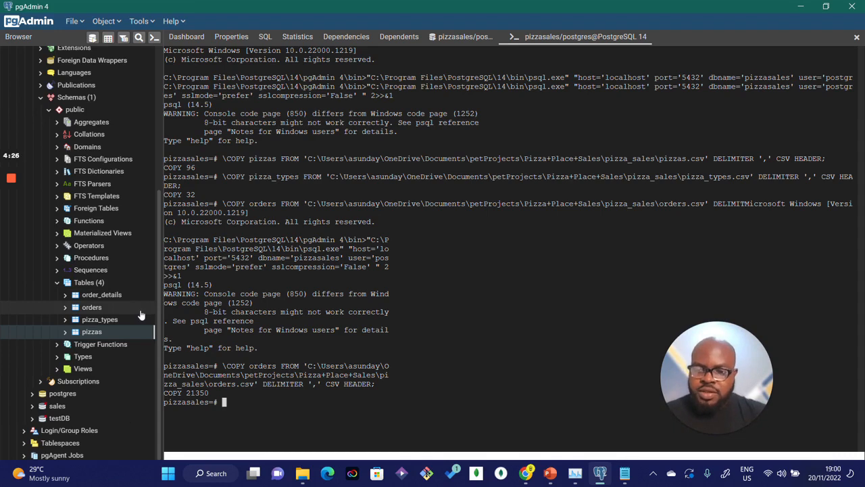
type("\\")
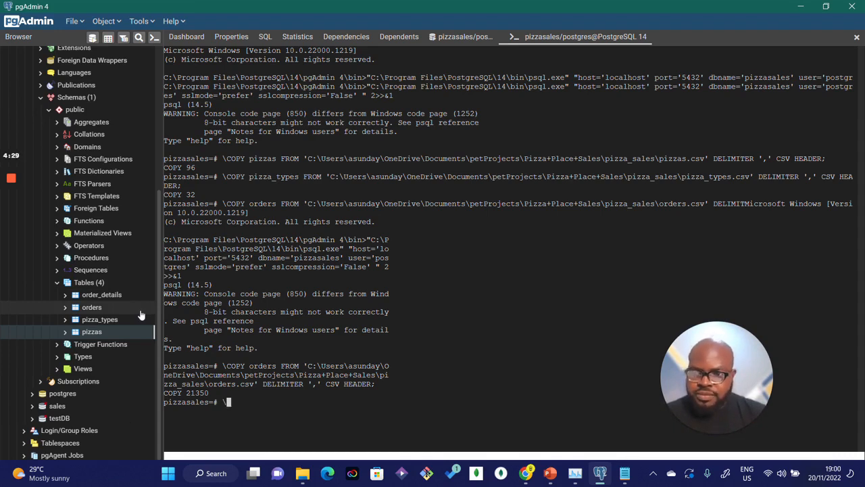
type("ord")
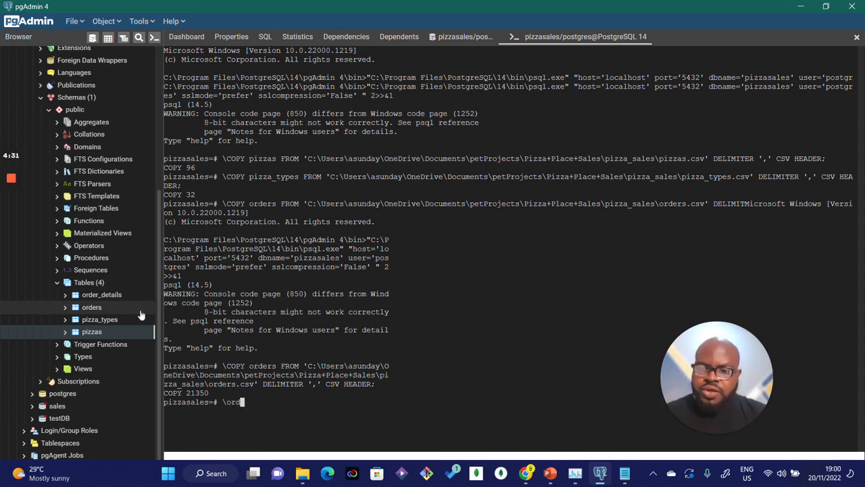
type("er_de")
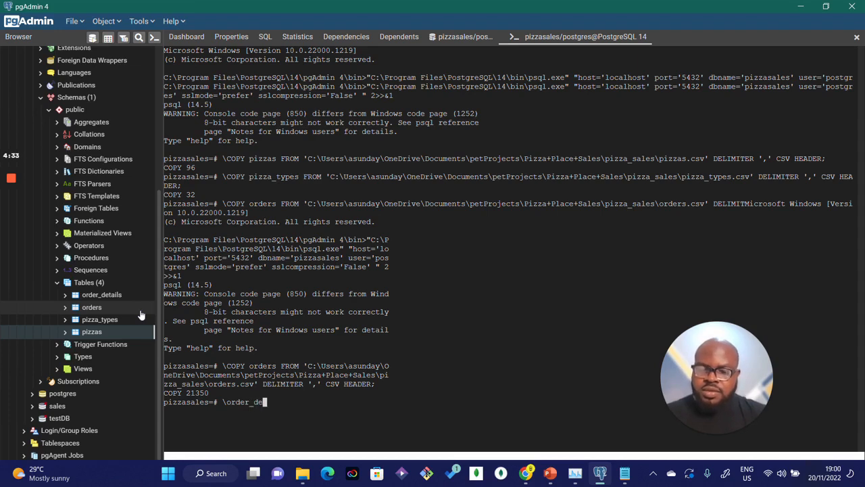
type("tai")
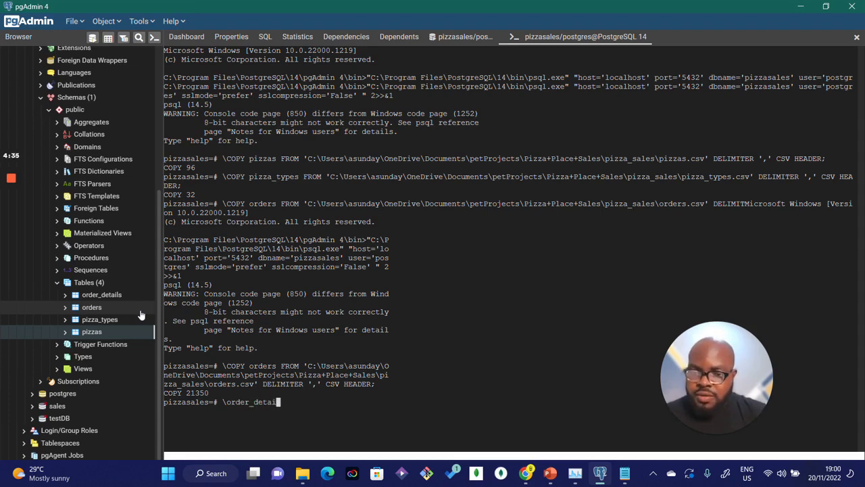
key("BackSpace")
key("BackSpace")
key("BackSpace")
key("BackSpace")
key("BackSpace")
key("BackSpace")
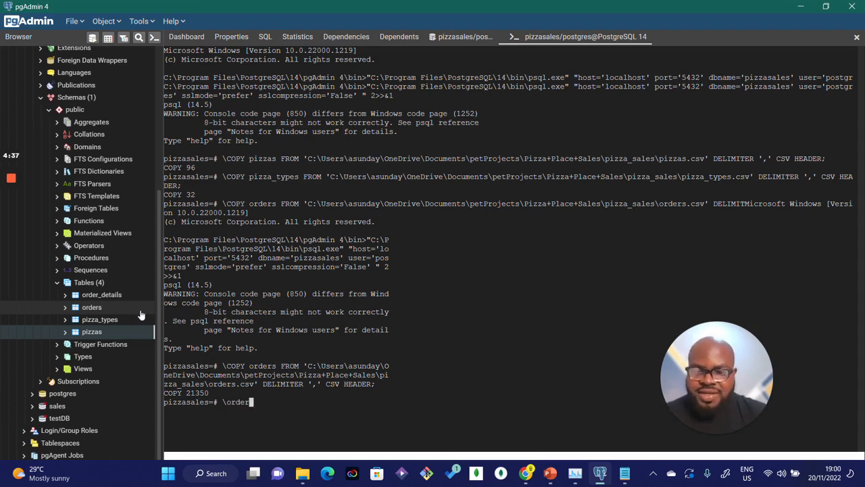
key("BackSpace")
key("BackSpace")
key("BackSpace")
key("BackSpace")
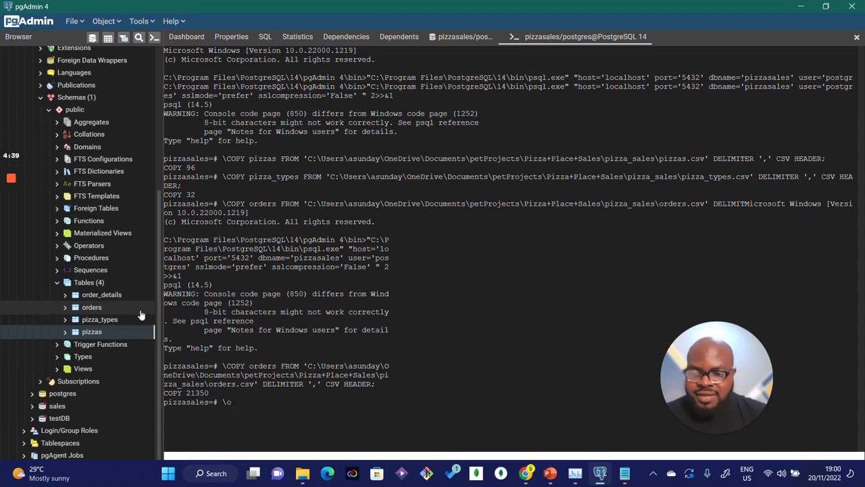
key("BackSpace")
- After the backslash at the psql prompt, enter the start of the next import command, COPY order_details FROM
type("CO")
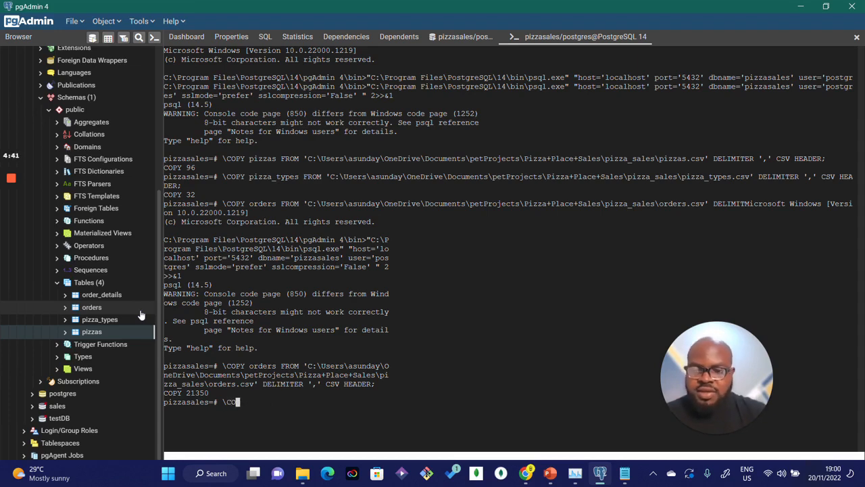
type("PY ")
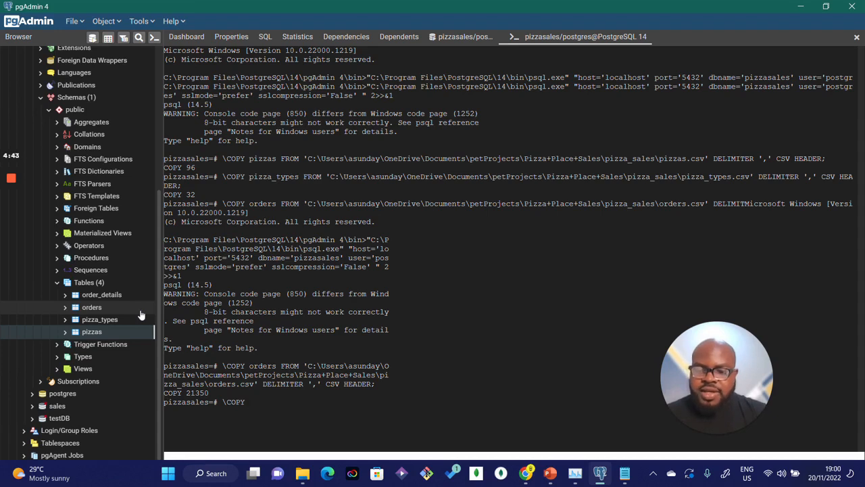
type("order")
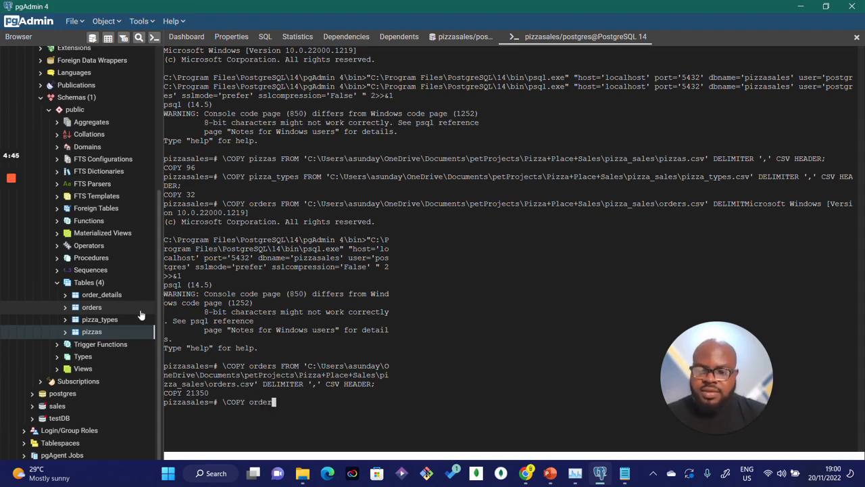
type("_detai")
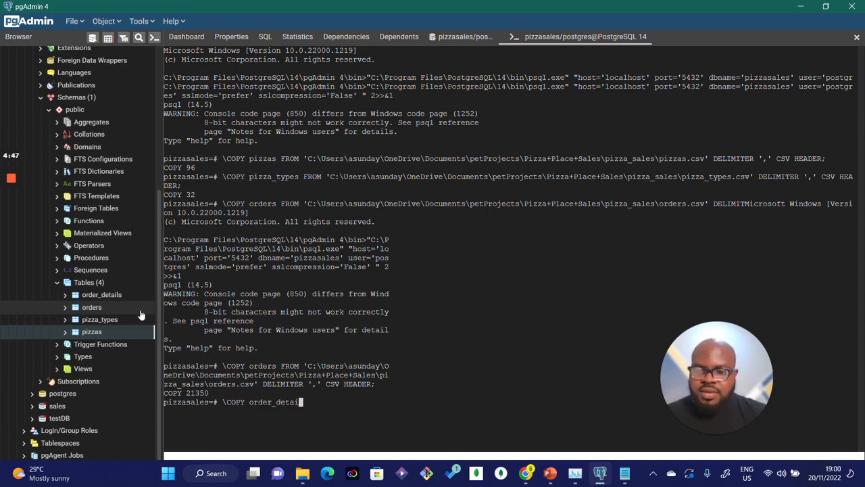
type("ls")
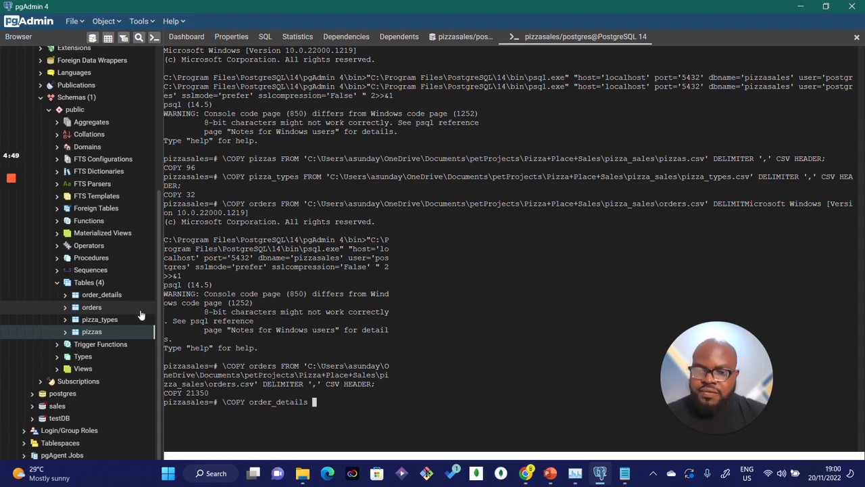
type(" FROM")
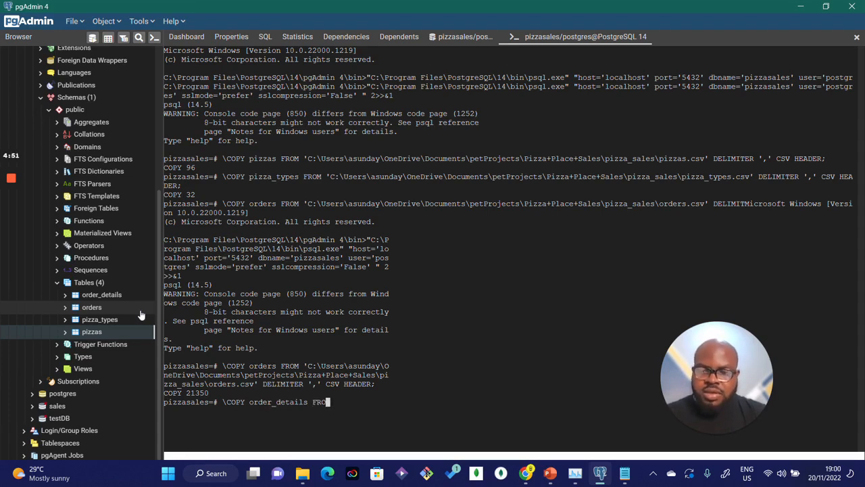
- Switch to File Explorer and copy the full path of the order_details CSV file in the pizza_sales folder
key("alt+Tab")
key("alt+Tab")
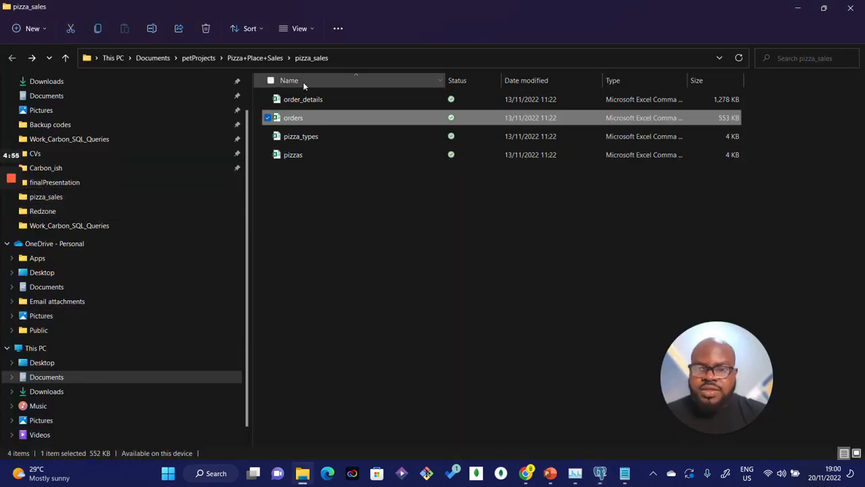
left_click(314, 103)
right_click(314, 102)
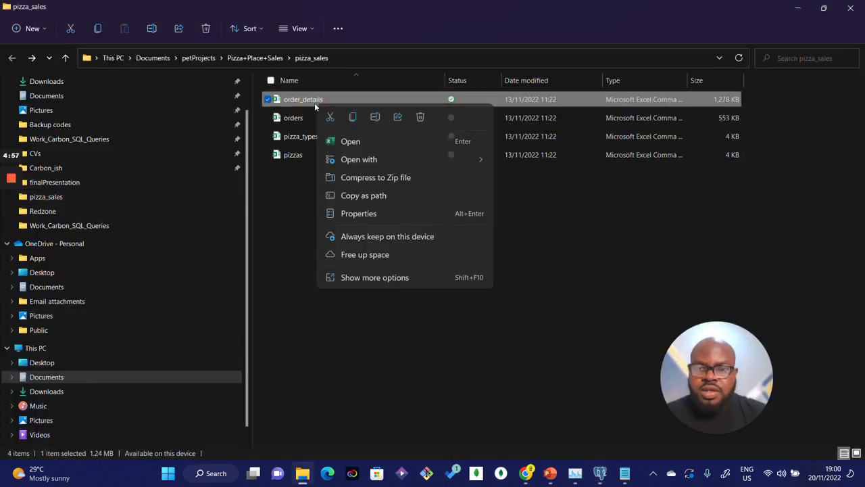
left_click(388, 195)
- Switch to Notepad, replace its text with the copied order_details.csv path and remove the surrounding double quotes
key("alt+Tab")
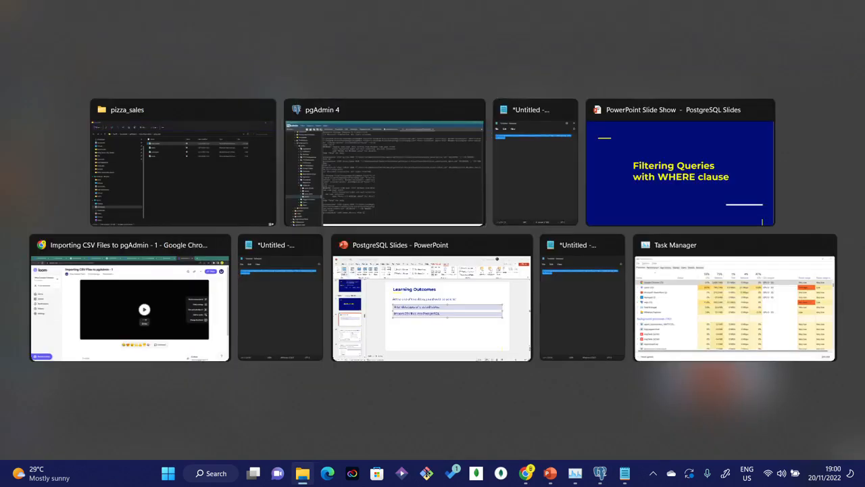
type("\"C:\\Users\\asunday\\OneDrive\\Documents\\petProjects\\Pizza+Place+Sales\\pizza_sales\\order_details.csv\"")
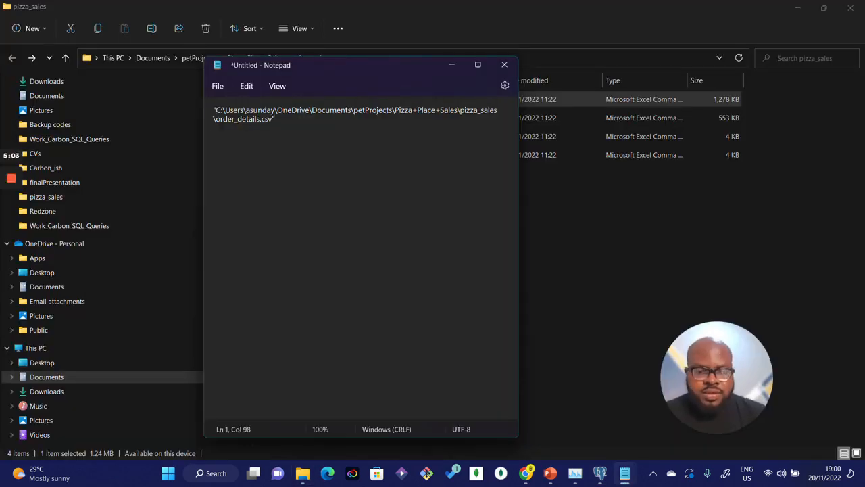
key("BackSpace")
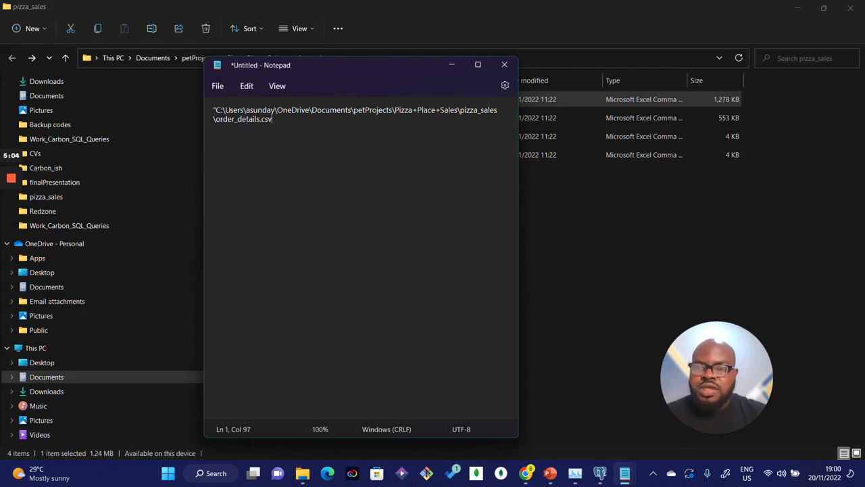
left_click(215, 111)
key("BackSpace")
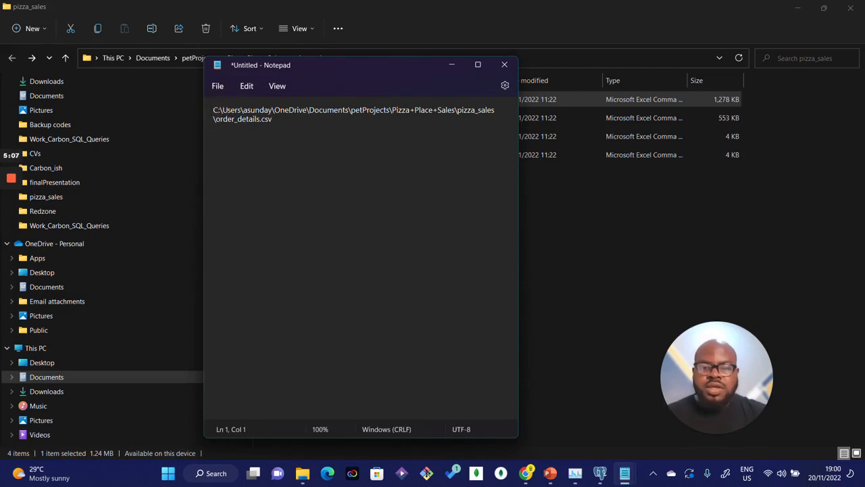
- Copy the order_details.csv path from Notepad, switch to pgAdmin and paste it into the psql COPY order_details command, closing the single quote
key("ctrl+a")
key("ctrl+c")
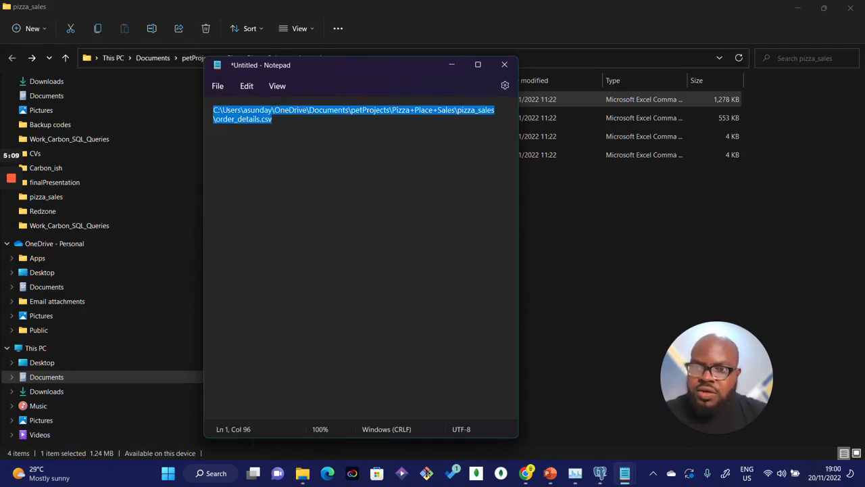
key("alt+Tab")
key("alt+Tab")
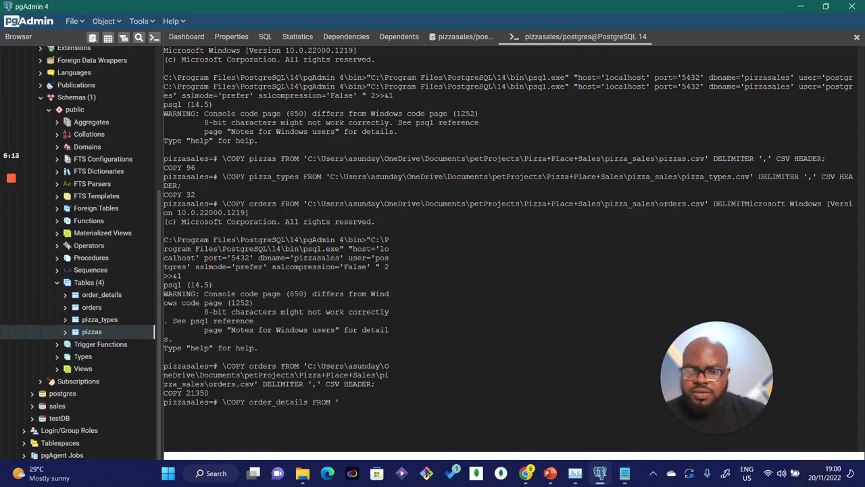
key("ctrl+v")
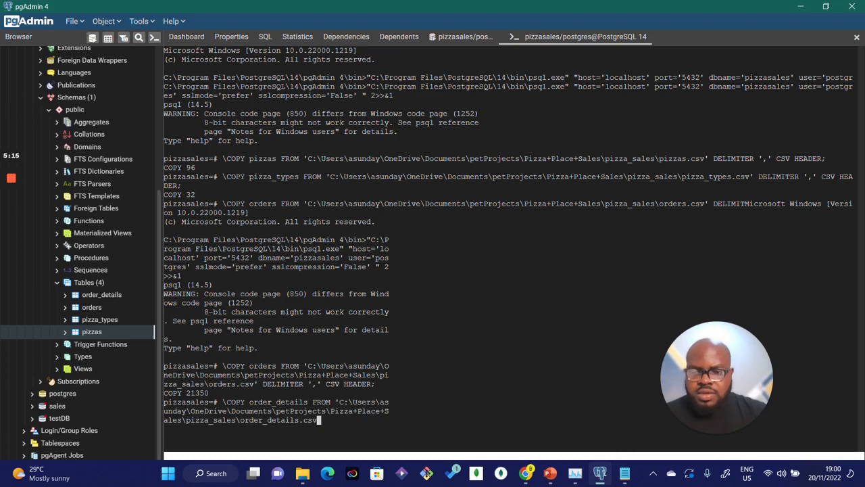
type("'")
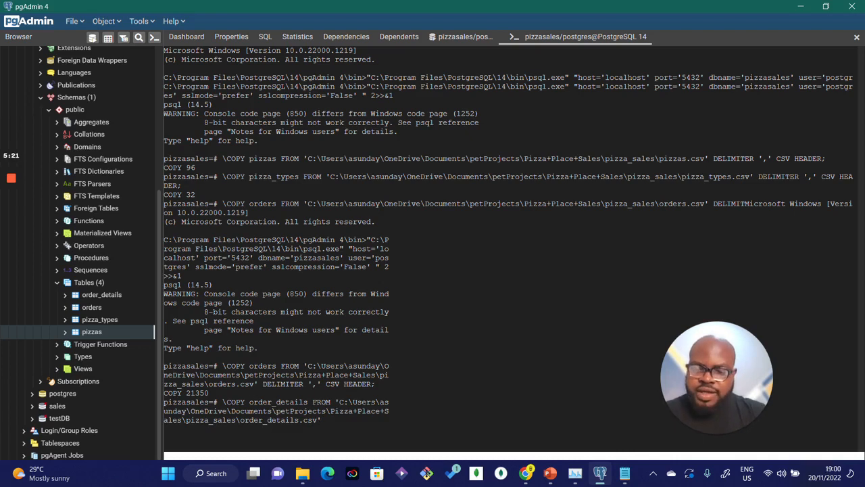
- Complete the order_details import command with DELIMITER ',' CSV HEADER; and run it
type(" DELIMITER")
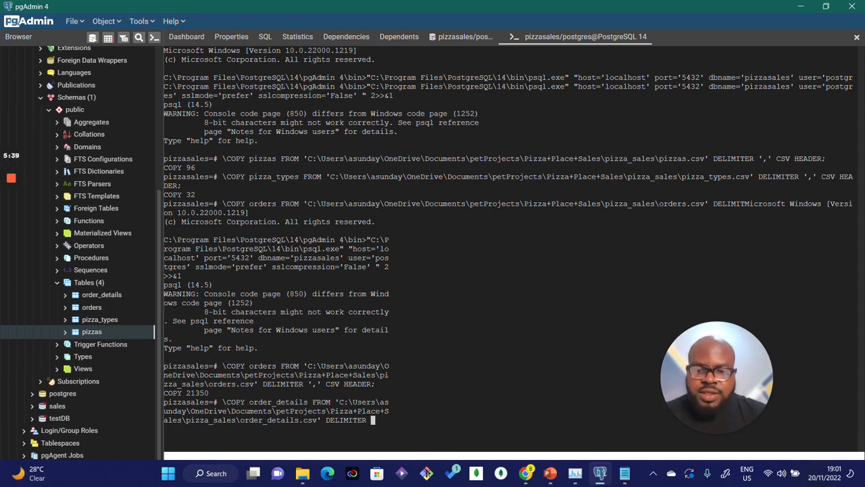
type("'")
type(",")
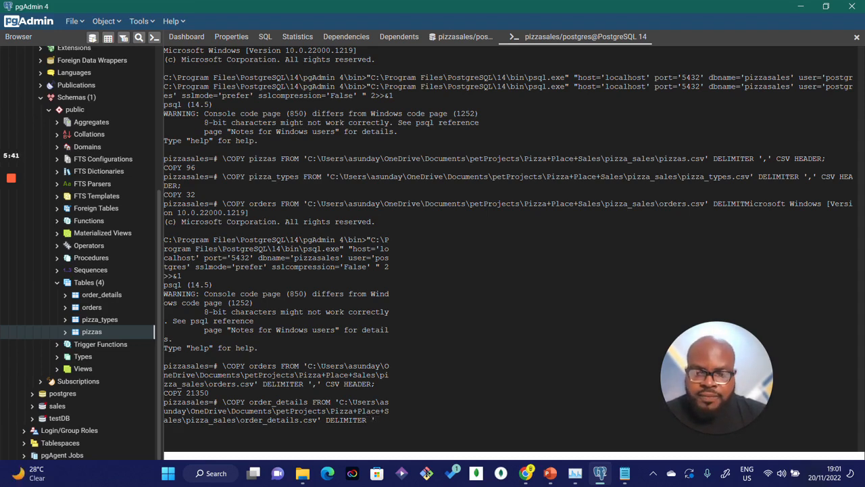
type("' ")
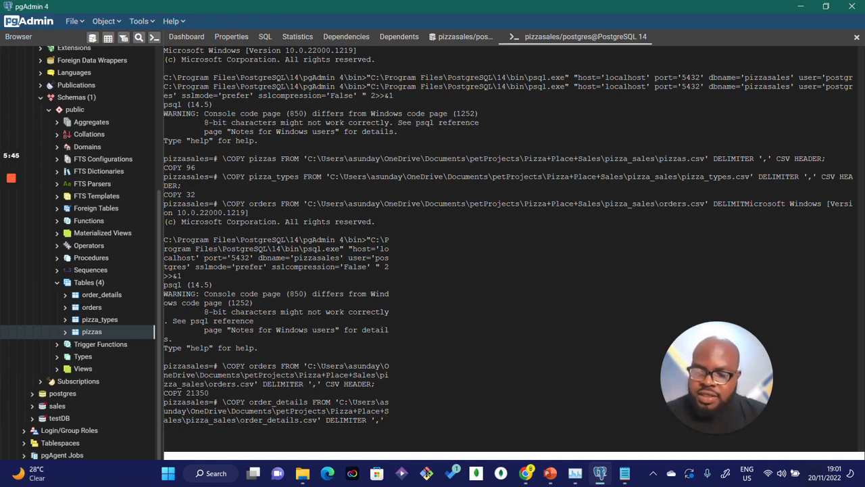
type("CSV ")
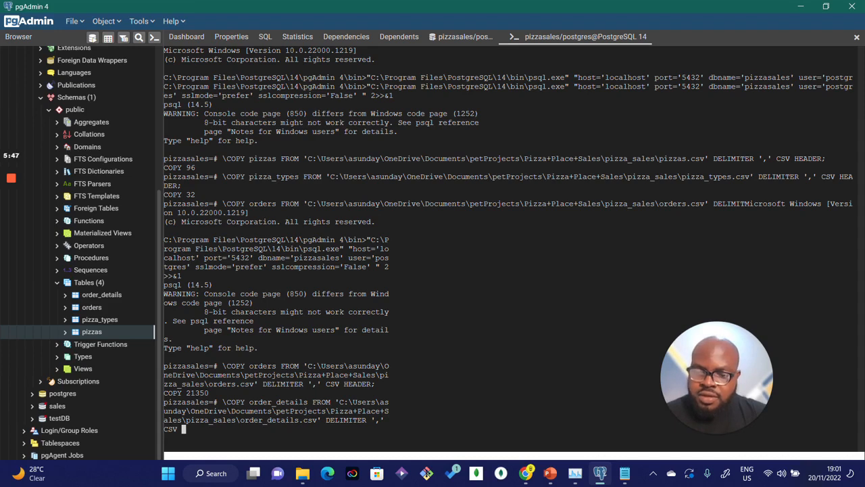
type("HEADER")
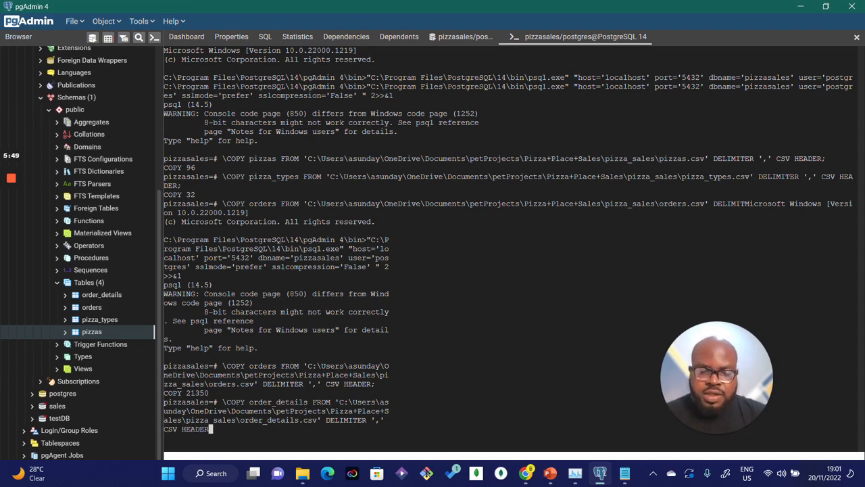
type(";")
key("Return")
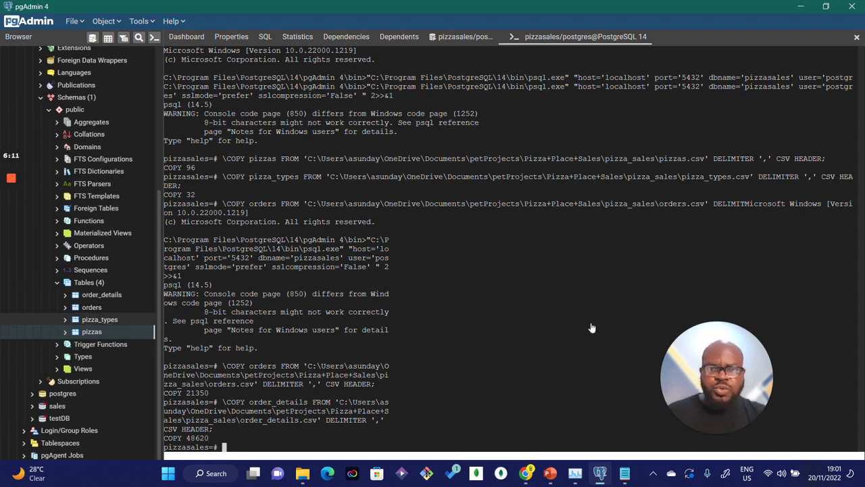
- Return to the pizzasales query editor and add the statement SELECT * FROM orders; below the pizzas query, separated by a blank line
left_click(462, 38)
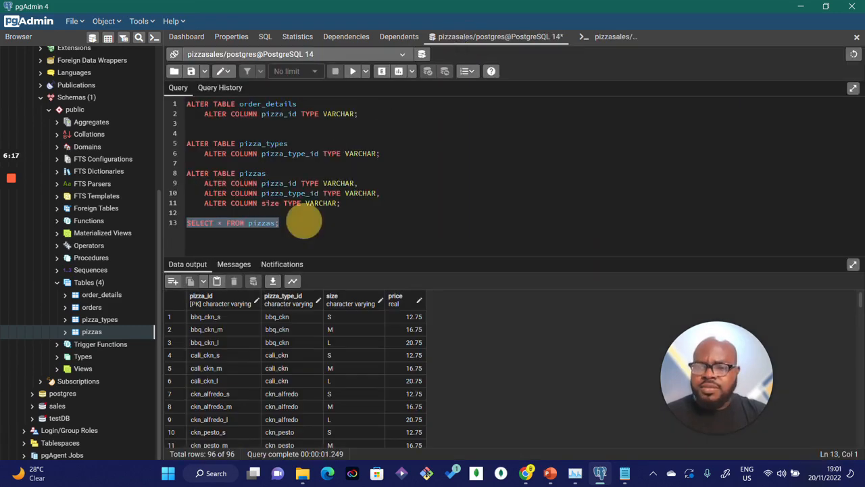
left_click(302, 222)
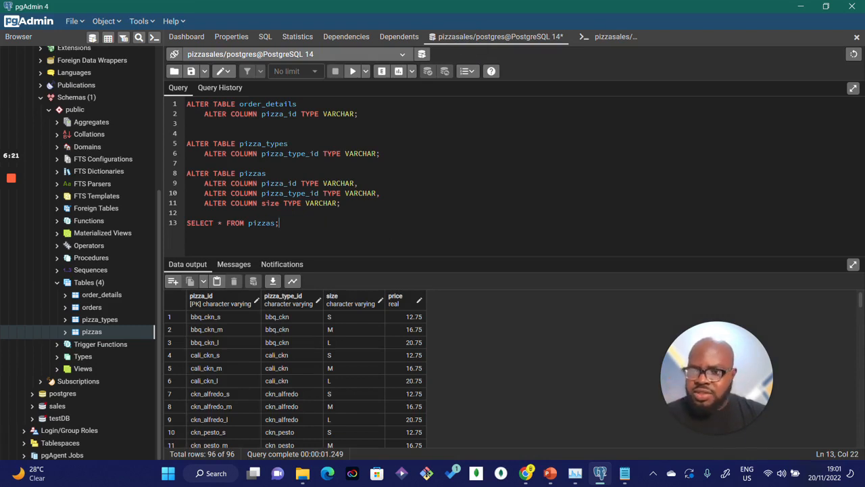
key("Return")
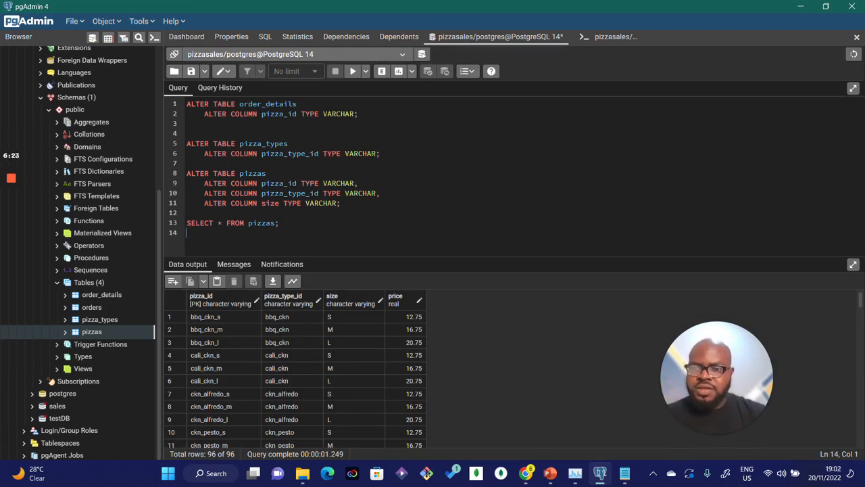
key("Return")
type("SELECT ")
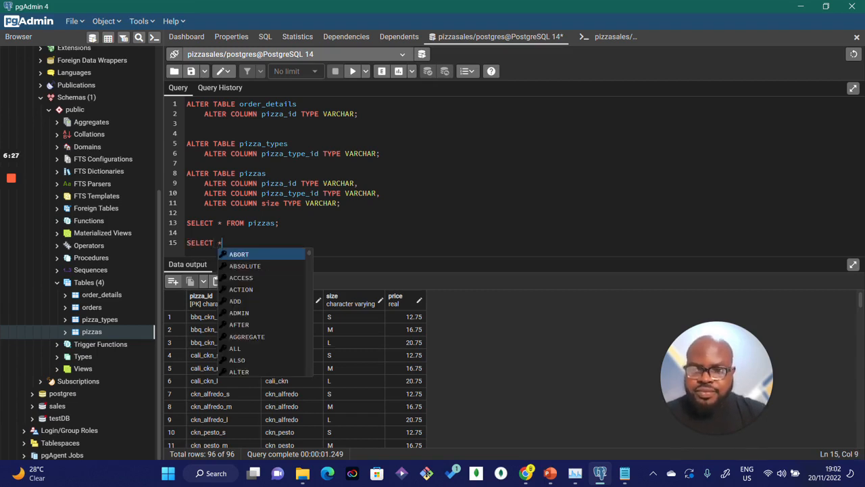
type("* FROM")
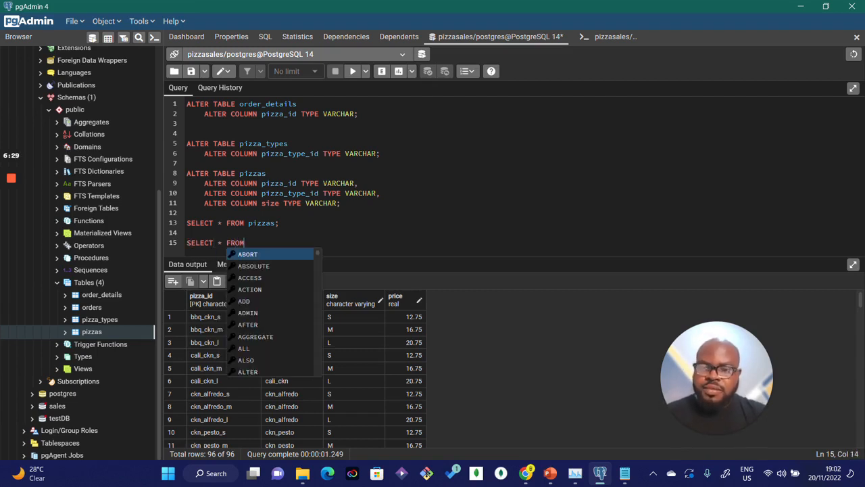
type(" orde")
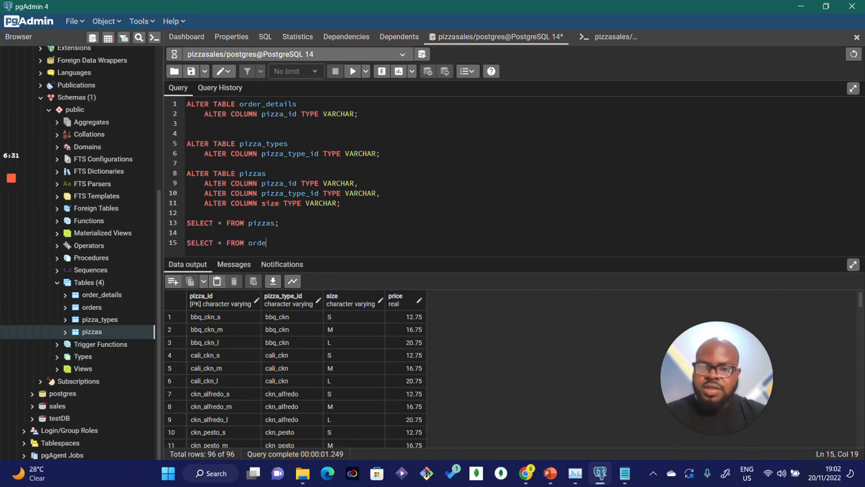
type("rs")
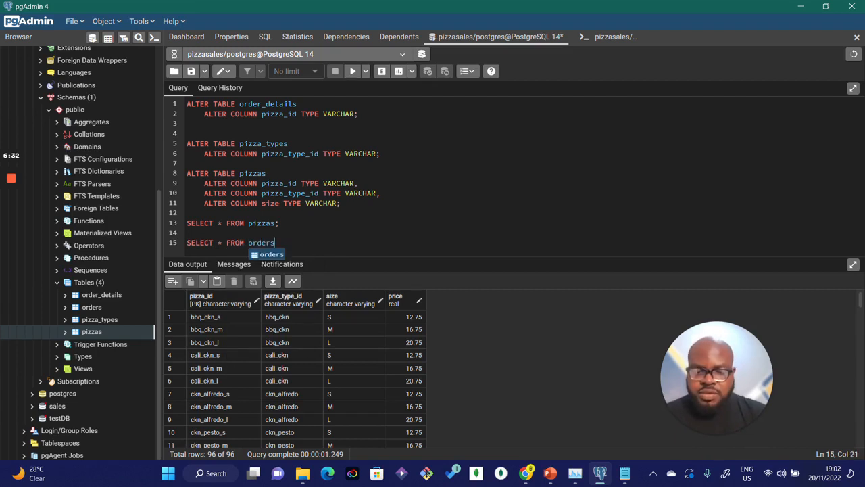
type(";")
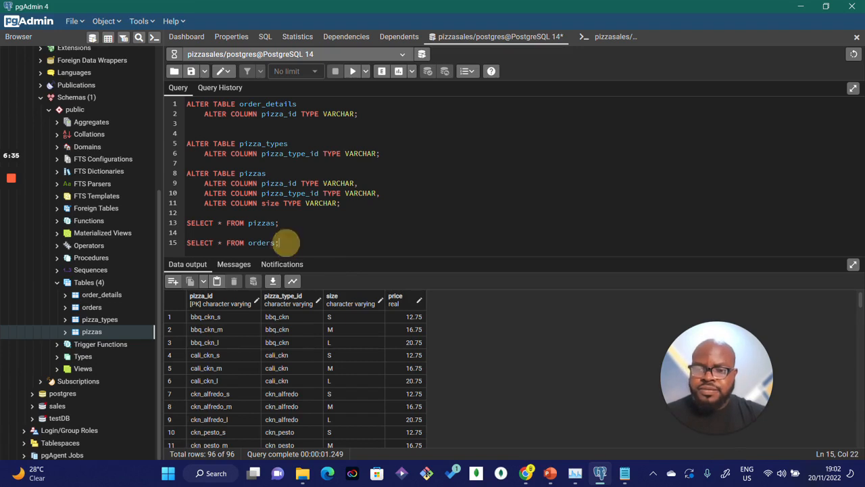
- Run only the SELECT * FROM orders; statement and look through the returned rows
left_click_drag(279, 243, 190, 244)
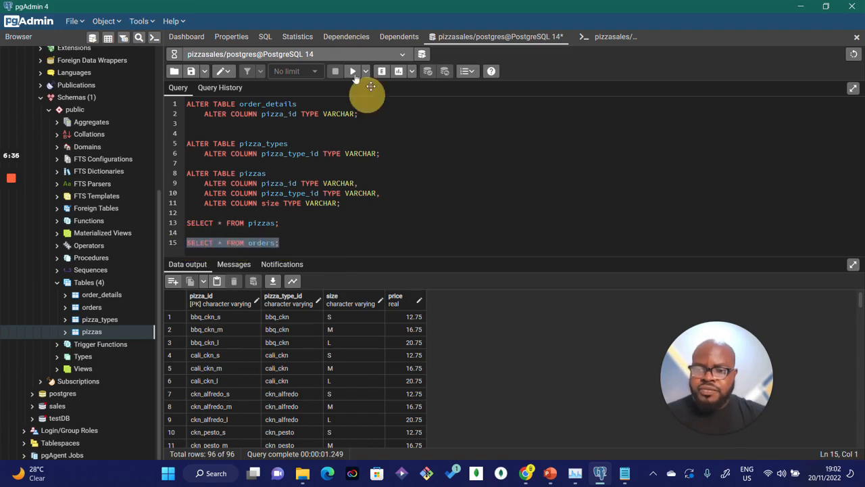
left_click(353, 74)
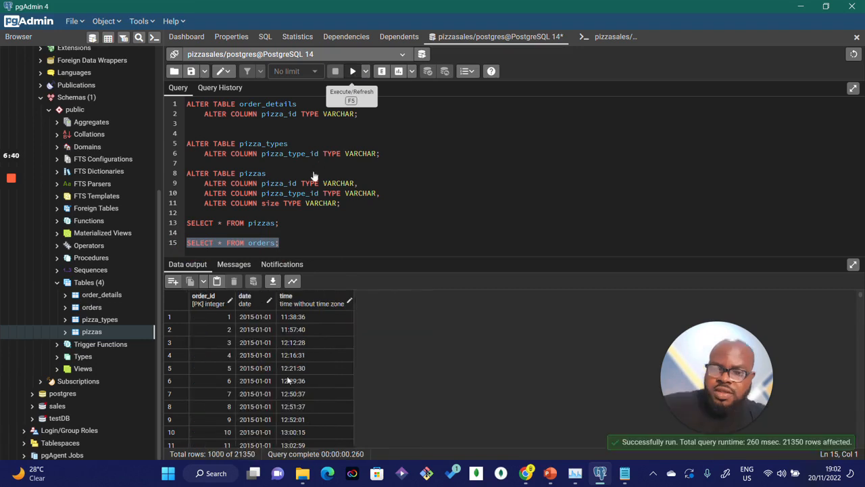
mouse_move(251, 471)
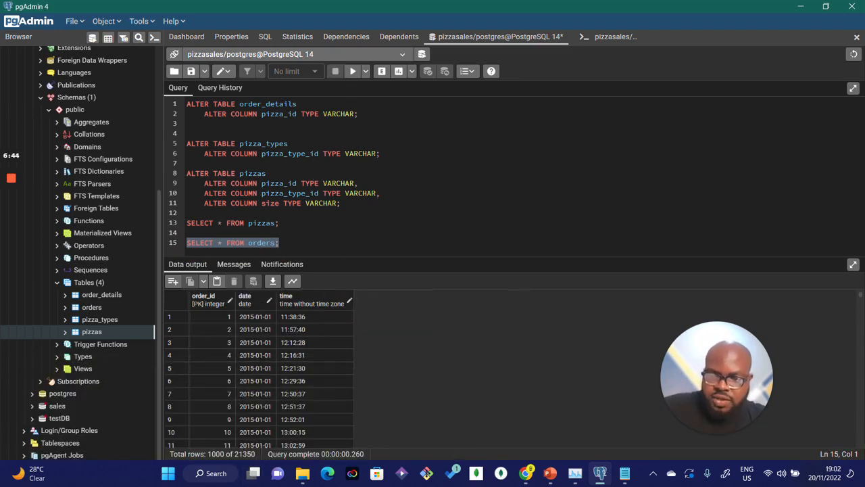
scroll(307, 371, "down", 5)
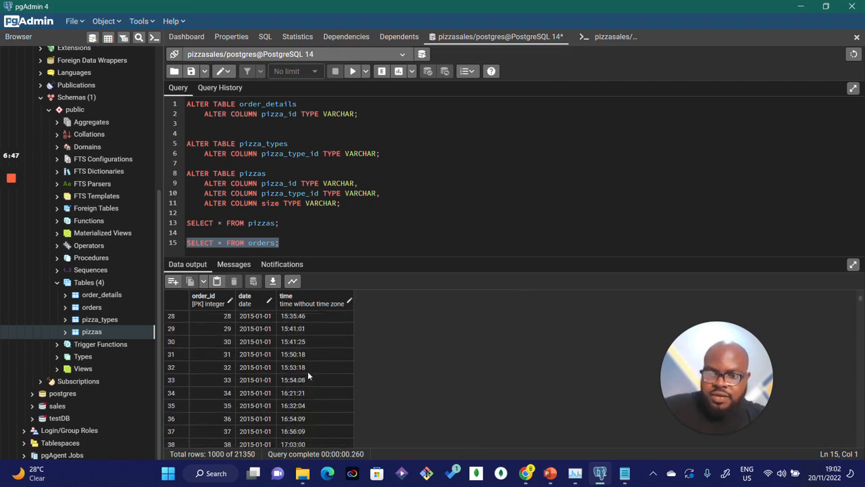
scroll(307, 371, "down", 14)
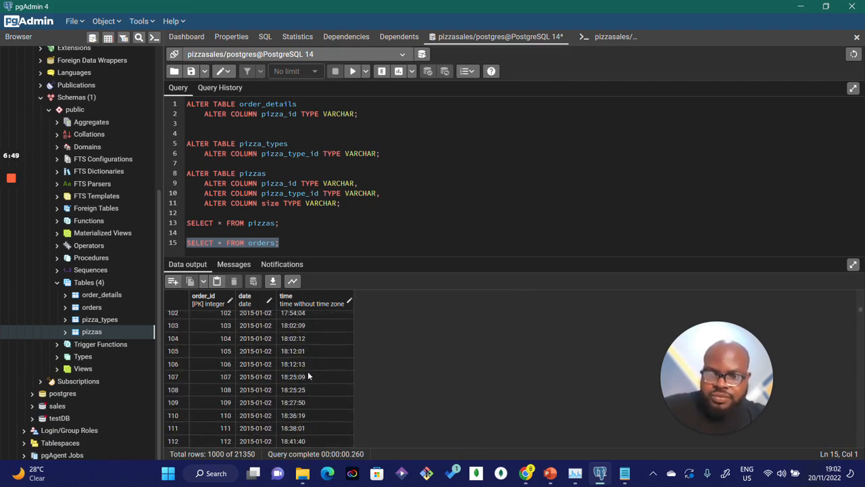
scroll(308, 371, "down", 11)
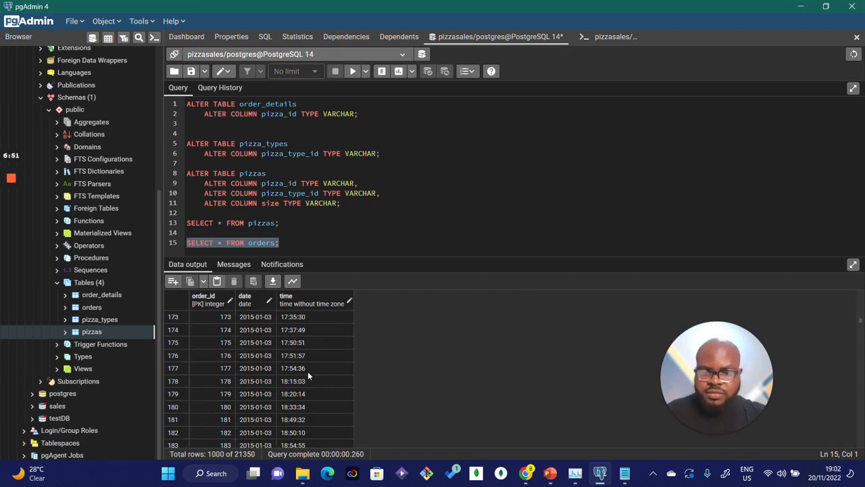
scroll(307, 371, "down", 5)
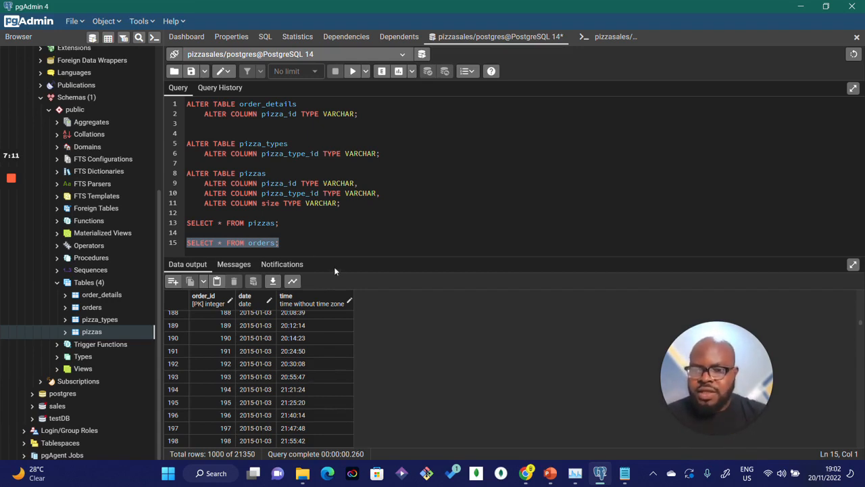
- Add the statement SELECT * FROM pizza_types; below the orders query and run only that statement
left_click(282, 242)
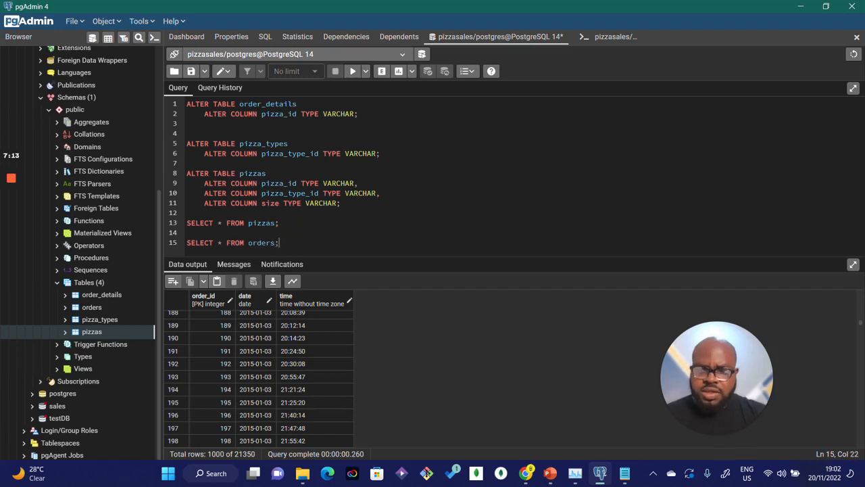
key("Return")
key("Return")
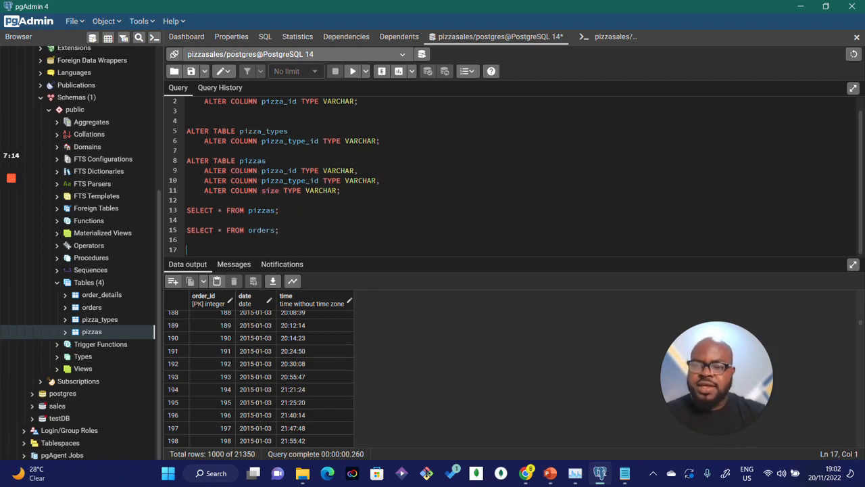
type("SELECT ")
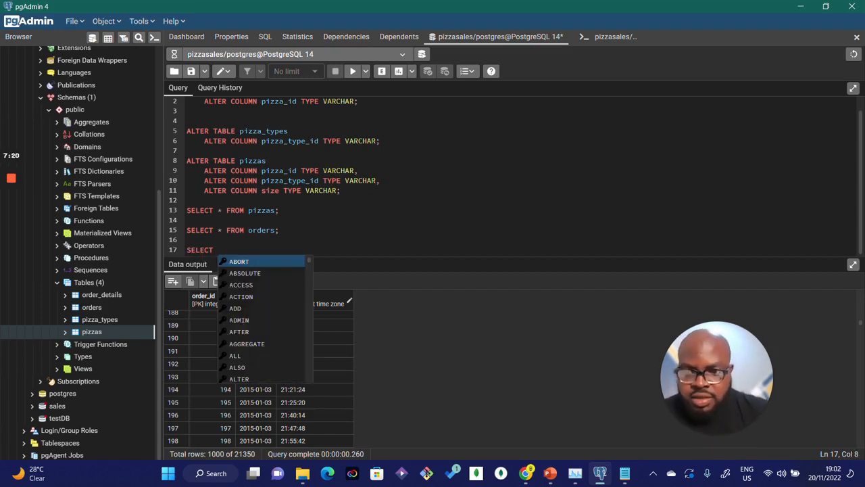
type("* ")
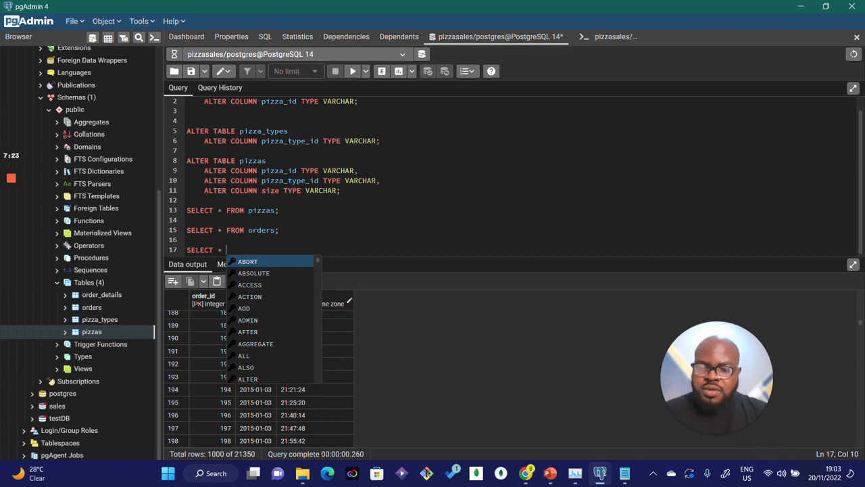
type("FROM pizza")
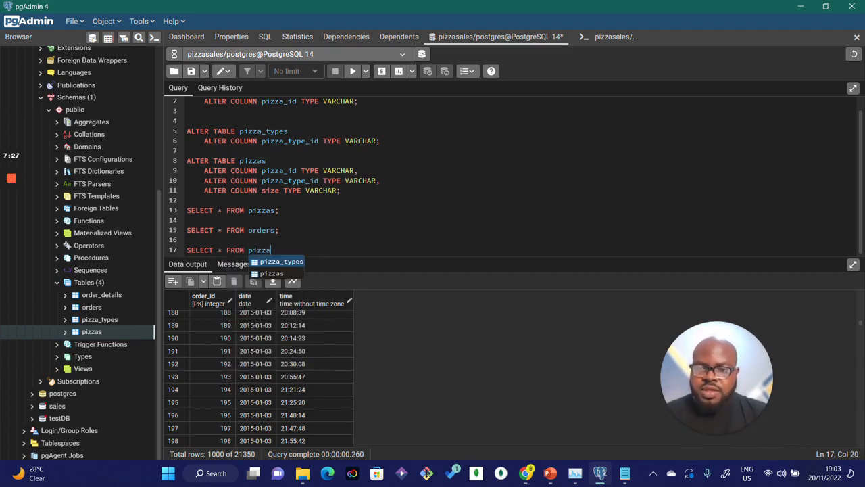
type("_types;")
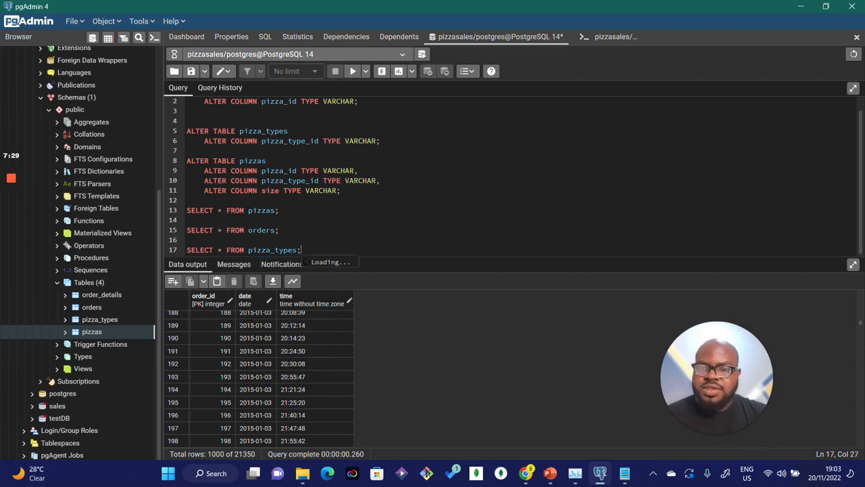
left_click_drag(301, 250, 171, 247)
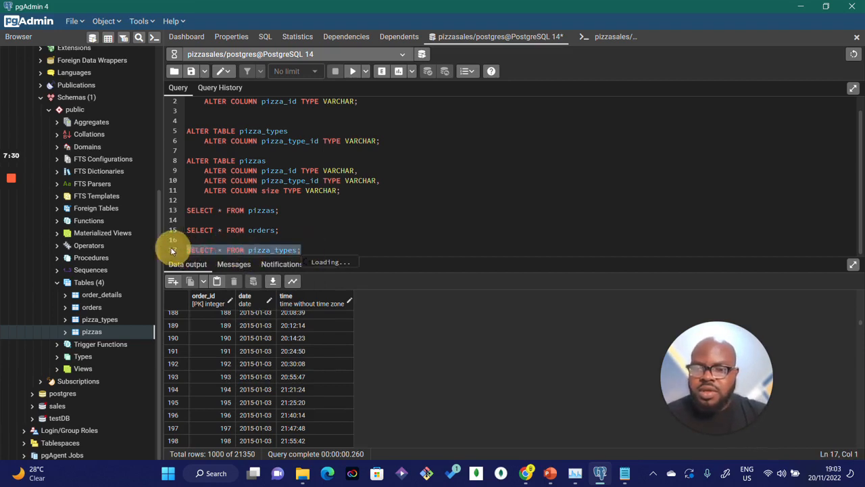
left_click(351, 72)
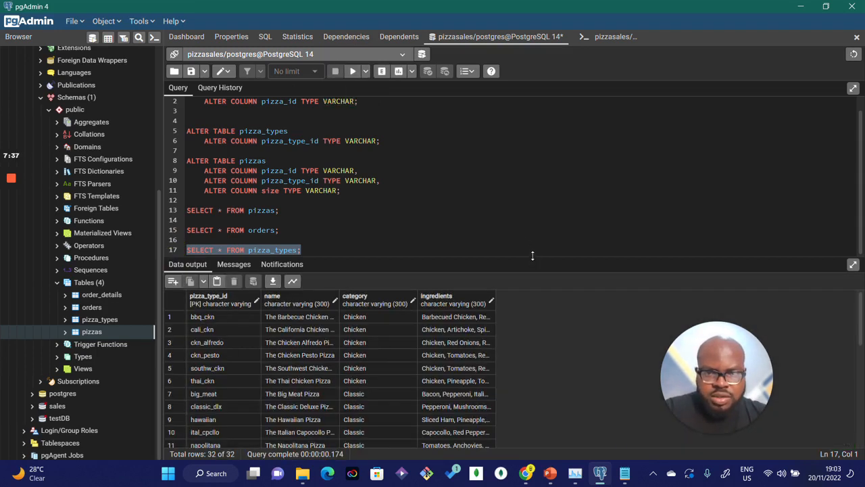
- Enlarge the query results area and widen the name column to fit more of the pizza names
left_click_drag(532, 256, 534, 280)
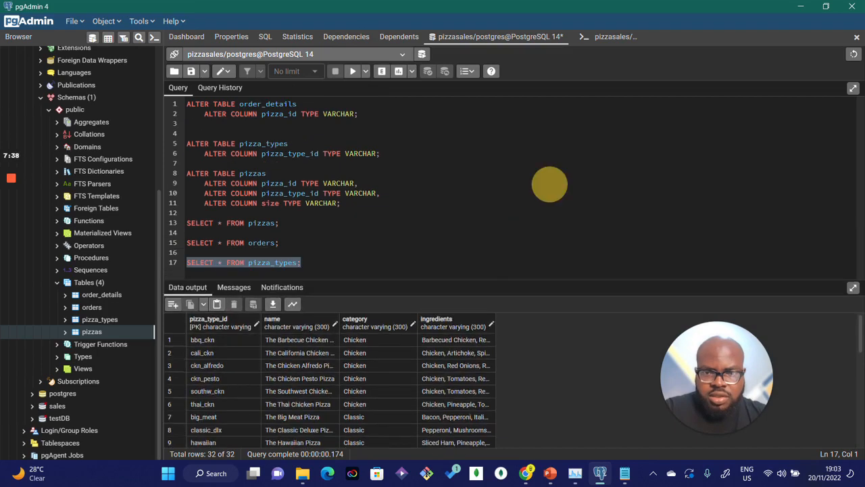
left_click_drag(549, 183, 412, 199)
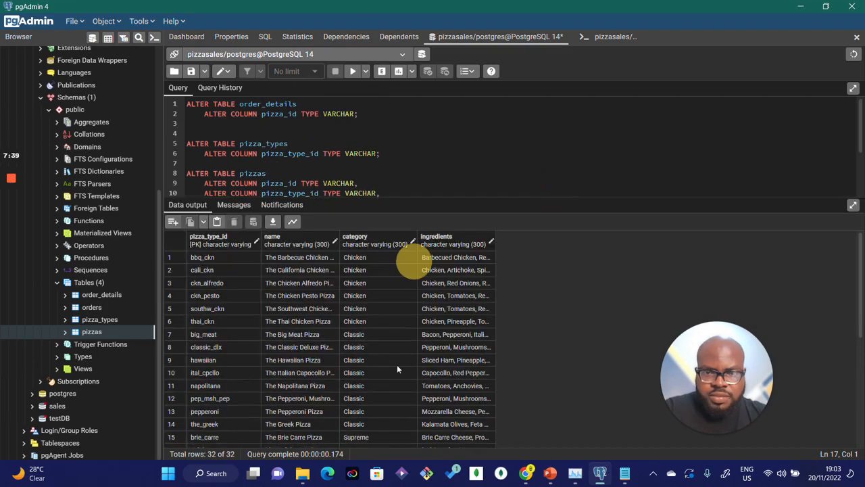
left_click_drag(339, 247, 369, 245)
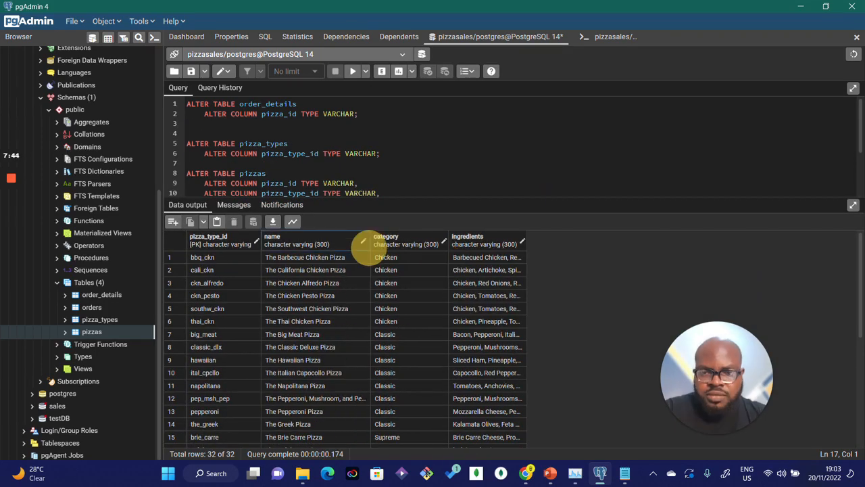